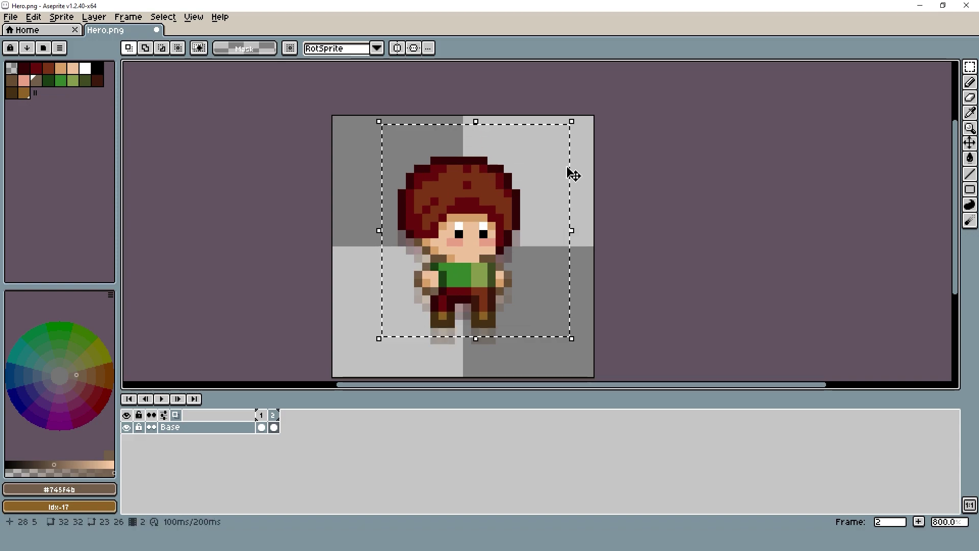
On frame 2, move the character's left arm up 1 pixel and the right arm 1 pixel toward the body's centre.
key(ctrl+d)
scroll(528, 269, up, 2)
drag(462, 254, 515, 323)
key(Up)
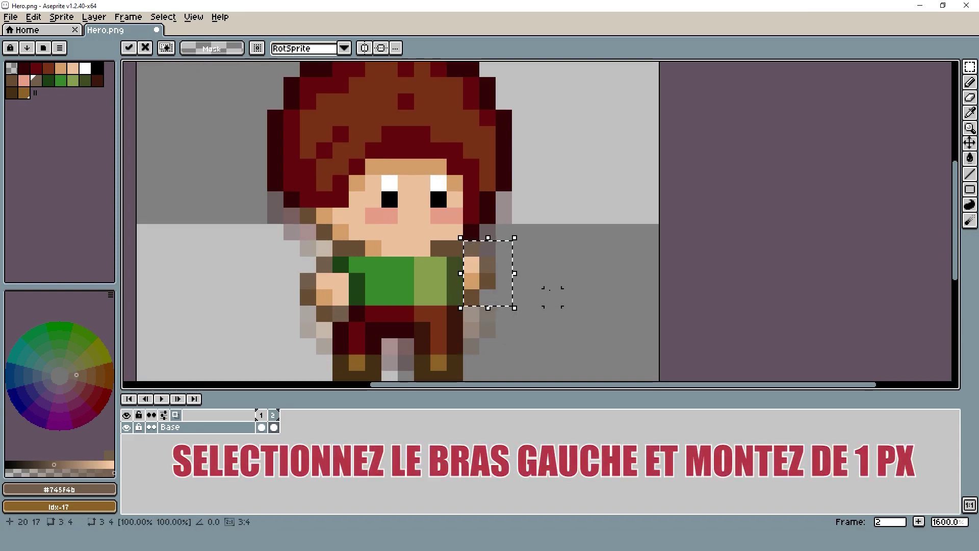
drag(305, 264, 358, 312)
key(Right)
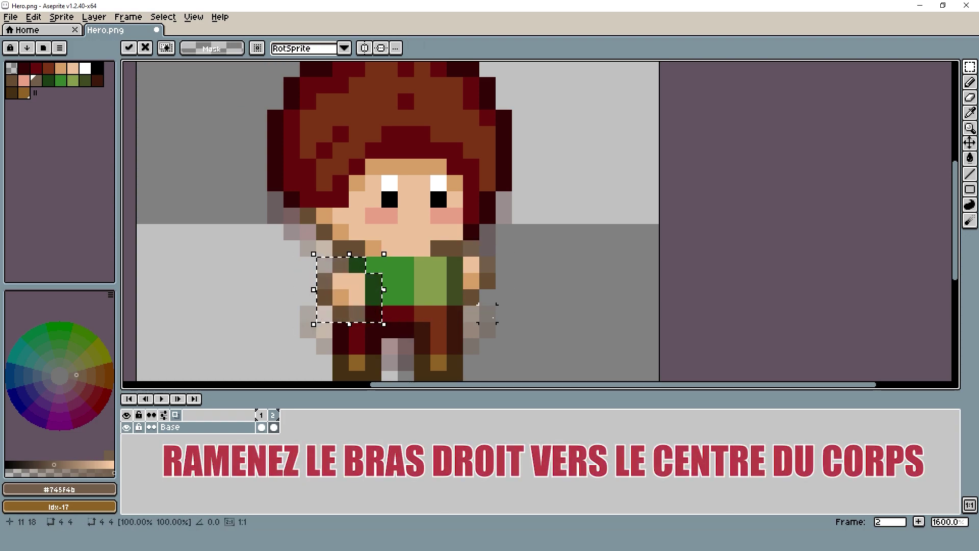
click(496, 317)
Rotate the character's left leg 90 degrees and place it horizontally outward from the hip.
drag(420, 311, 462, 367)
drag(469, 276, 356, 278)
drag(449, 313, 513, 298)
click(553, 278)
Fill the gap between the raised left leg and the pelvis with the trousers' existing browns and dark reds.
key(b)
alt+click(471, 325)
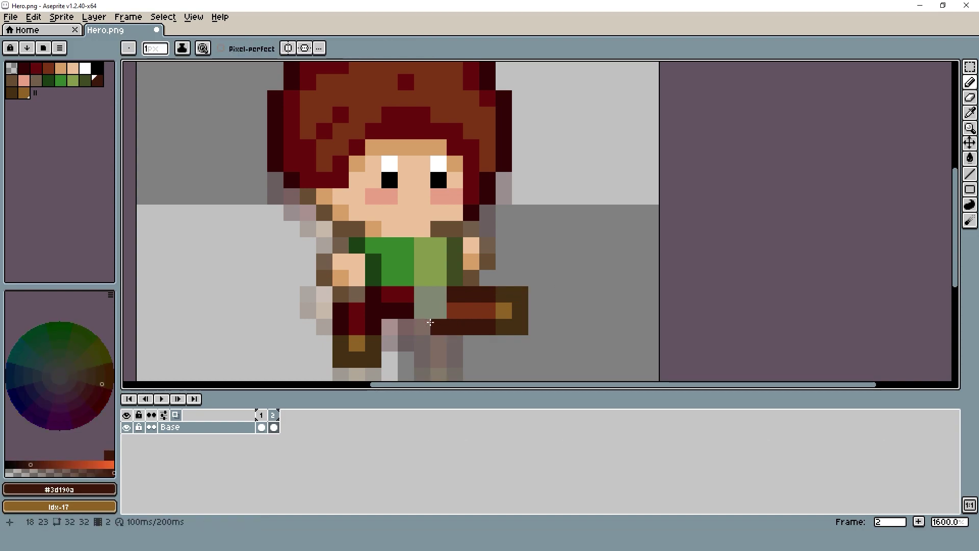
alt+click(457, 292)
click(437, 295)
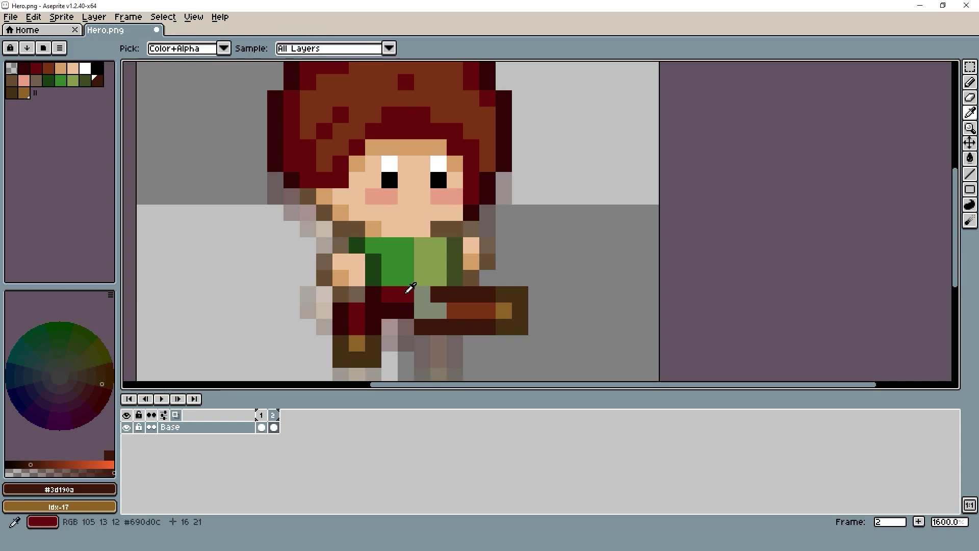
alt+click(408, 293)
click(428, 294)
alt+click(481, 294)
click(470, 295)
alt+click(456, 306)
drag(440, 309, 423, 311)
Recolour the pixel where the raised left leg meets the pelvis with dark brown #3d190a.
scroll(439, 284, down, 5)
scroll(446, 293, up, 6)
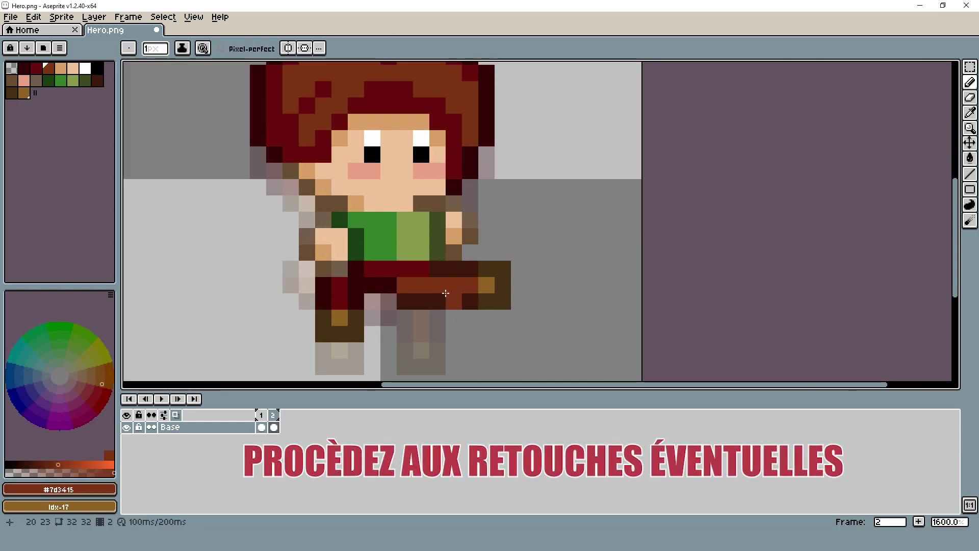
alt+click(412, 299)
click(402, 288)
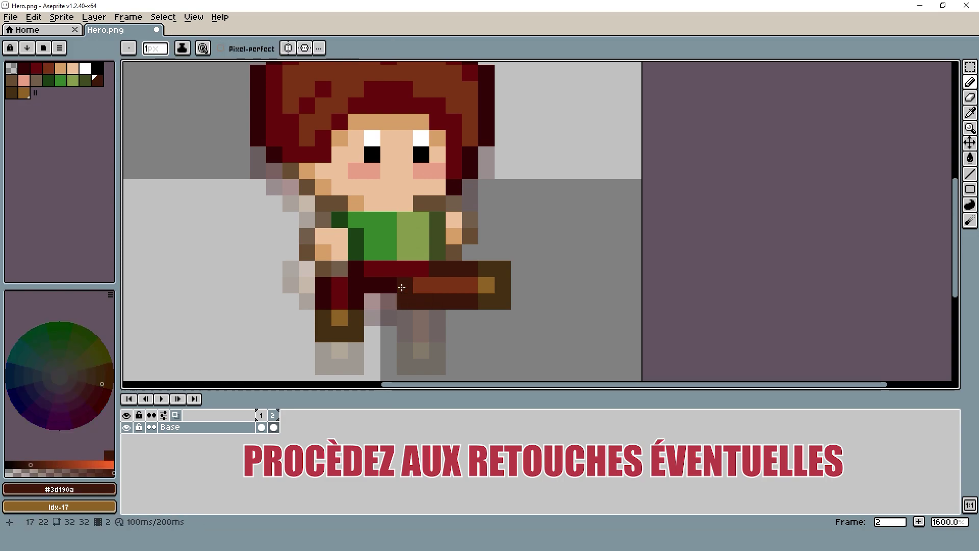
key(e)
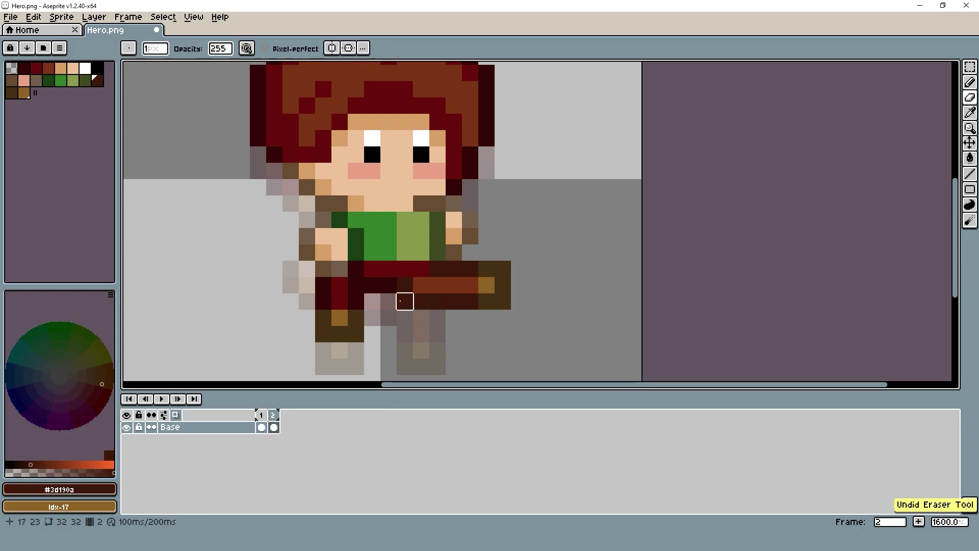
scroll(455, 293, down, 6)
scroll(445, 294, up, 4)
key(b)
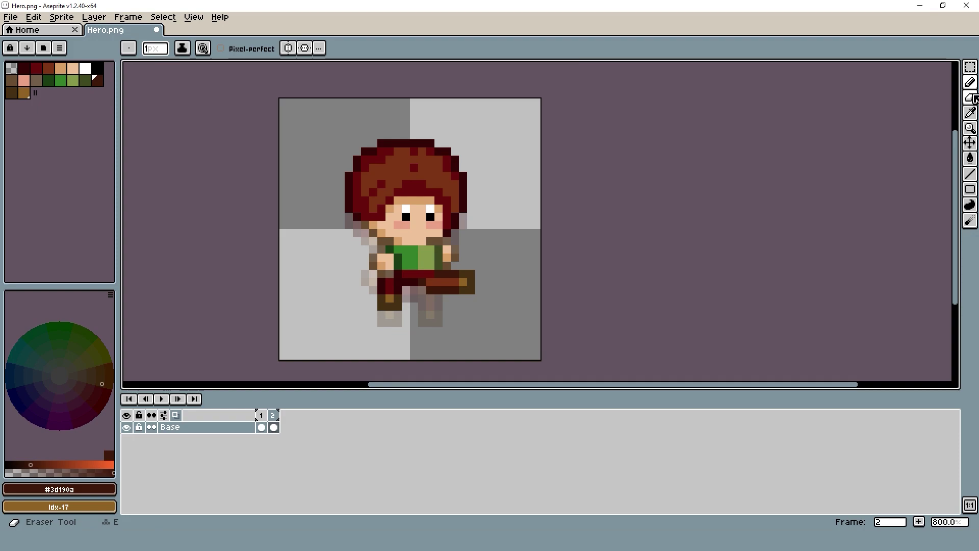
Rotate the character's right leg -90 degrees so it extends horizontally outward, and retouch where it joins the body.
click(970, 67)
scroll(569, 233, up, 2)
drag(346, 273, 375, 321)
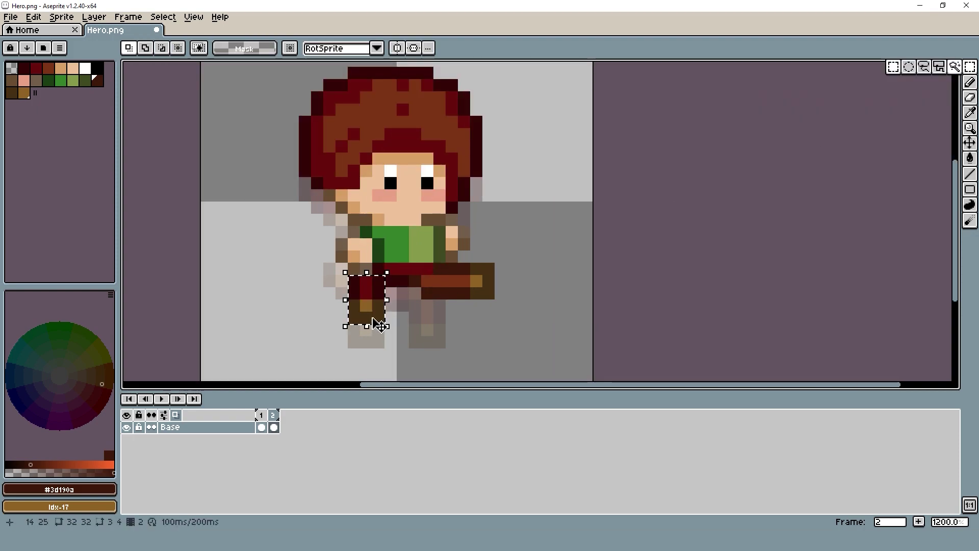
drag(396, 266, 418, 343)
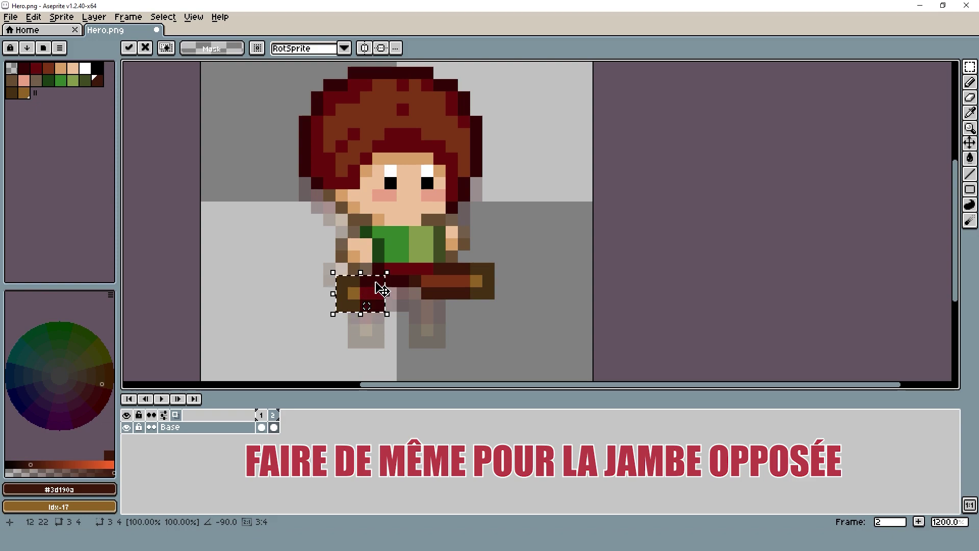
key(b)
scroll(390, 307, up, 1)
alt+click(392, 292)
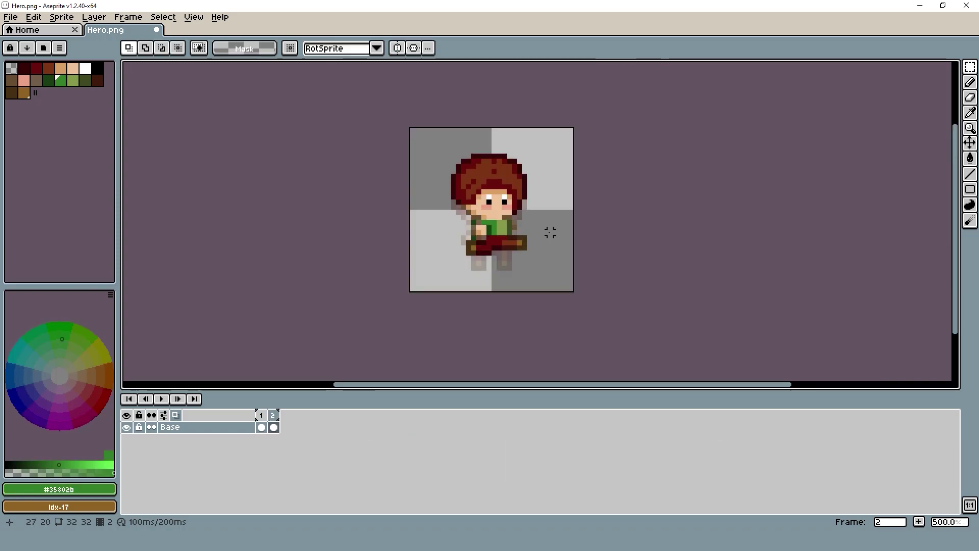
Duplicate frame 1, place the standing copy last as frame 3, and compare it with the jump pose on frame 2.
key(Left)
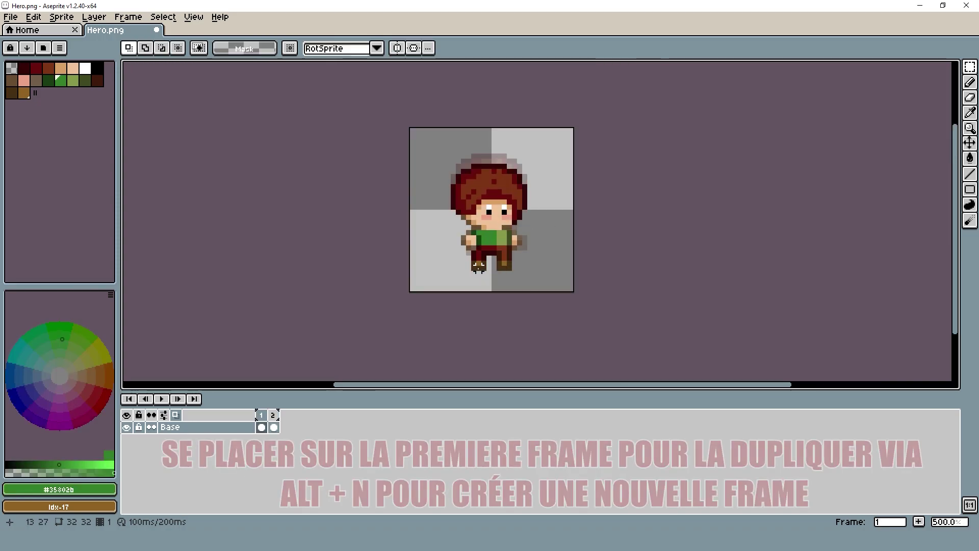
key(alt+n)
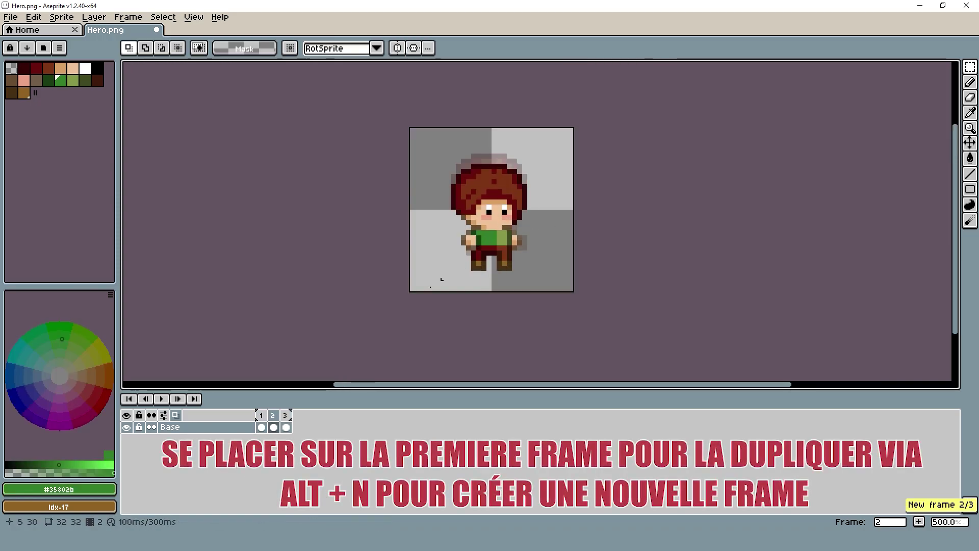
click(285, 416)
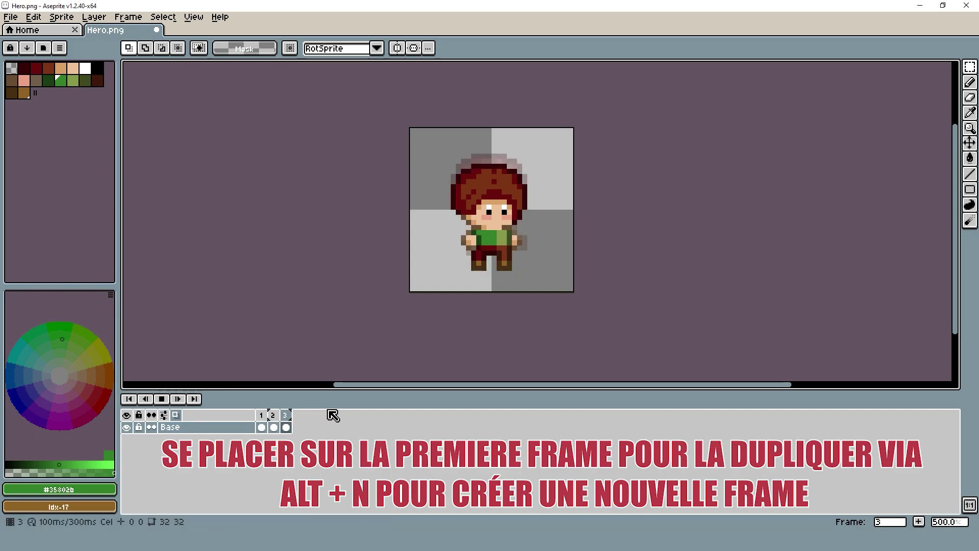
key(Return)
key(Left)
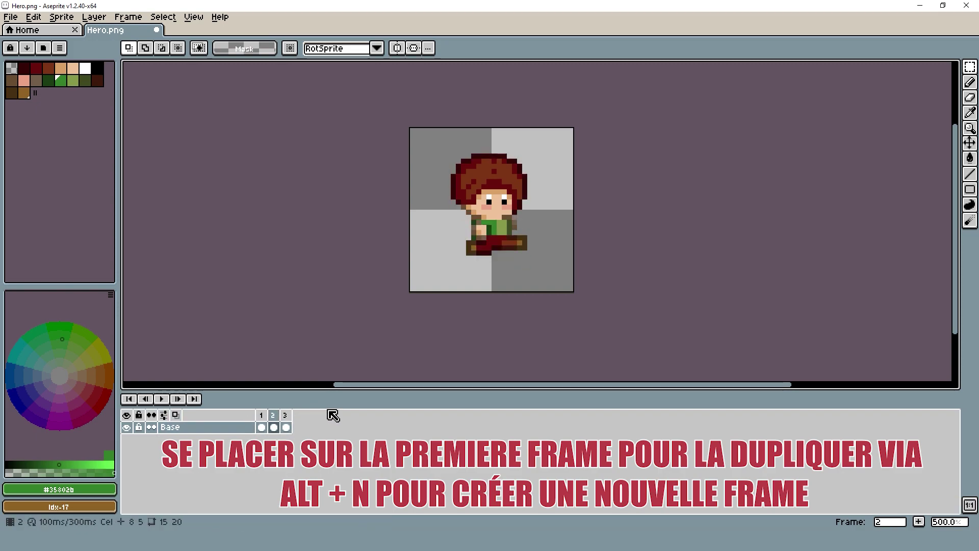
key(Right)
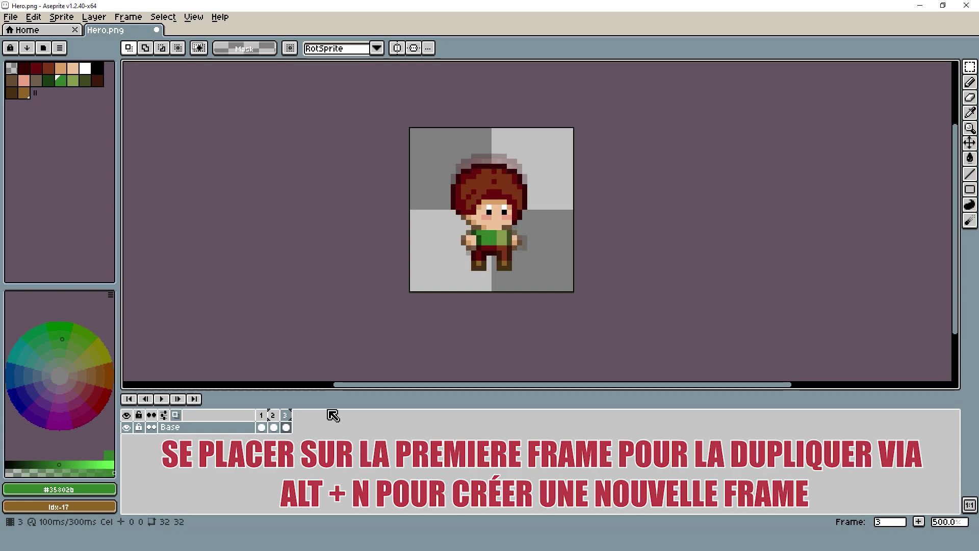
On frame 3, move the whole character up 3 pixels and clear the selection.
key(ctrl+t)
key(Up)
key(Up)
key(Up)
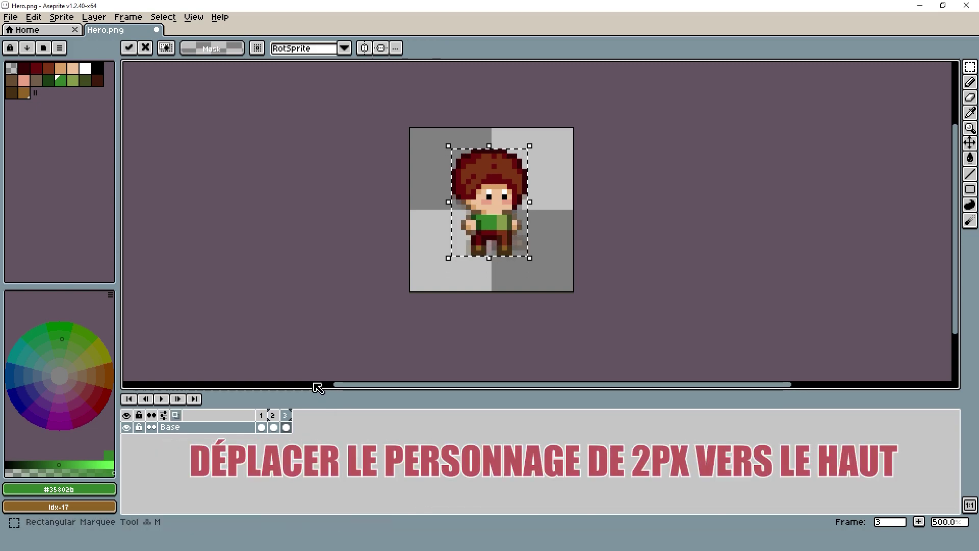
key(ctrl+d)
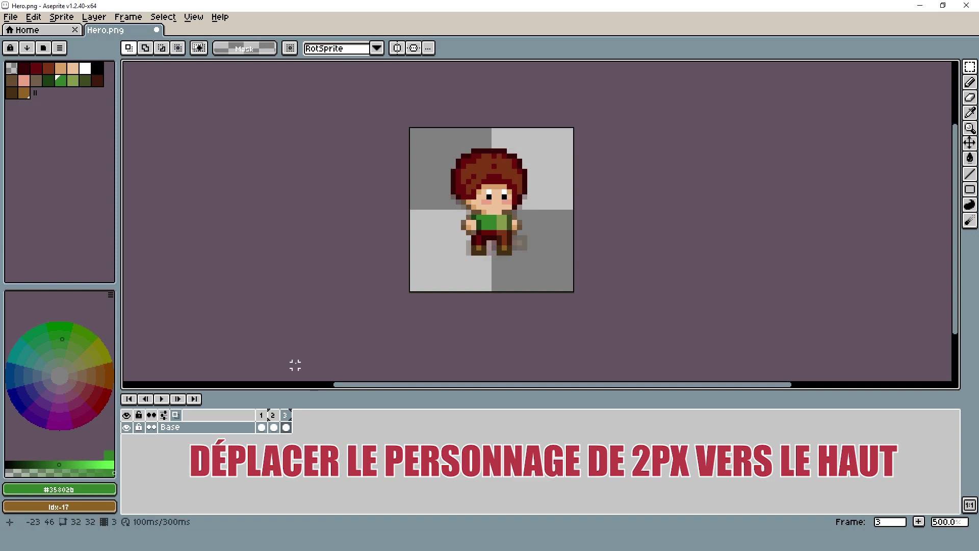
On frame 3, rotate the character's left leg 90 degrees and place it horizontally beside the hip.
scroll(501, 209, up, 5)
drag(515, 308, 448, 215)
drag(390, 206, 452, 339)
drag(460, 184, 438, 199)
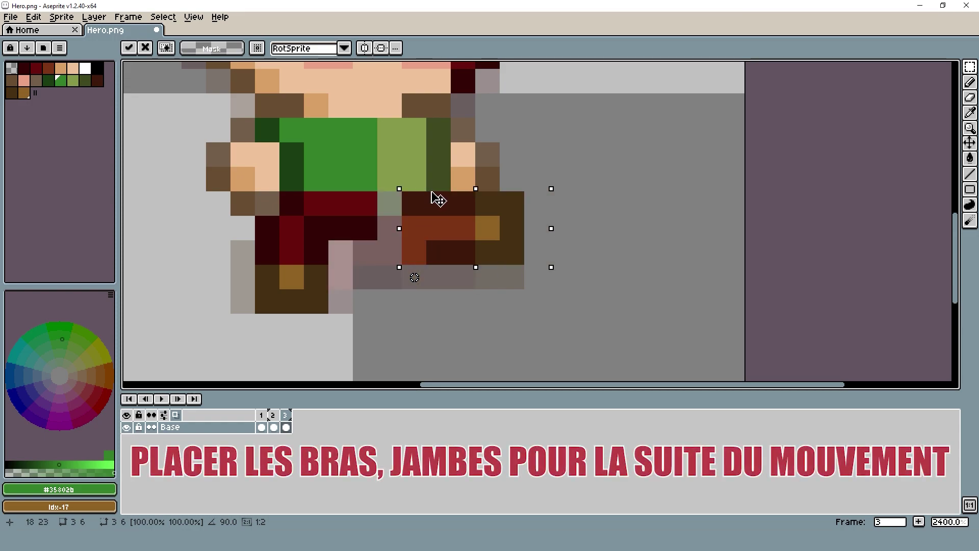
On frame 3, rotate the character's right leg so it extends horizontally outward below the pelvis.
drag(253, 214, 332, 316)
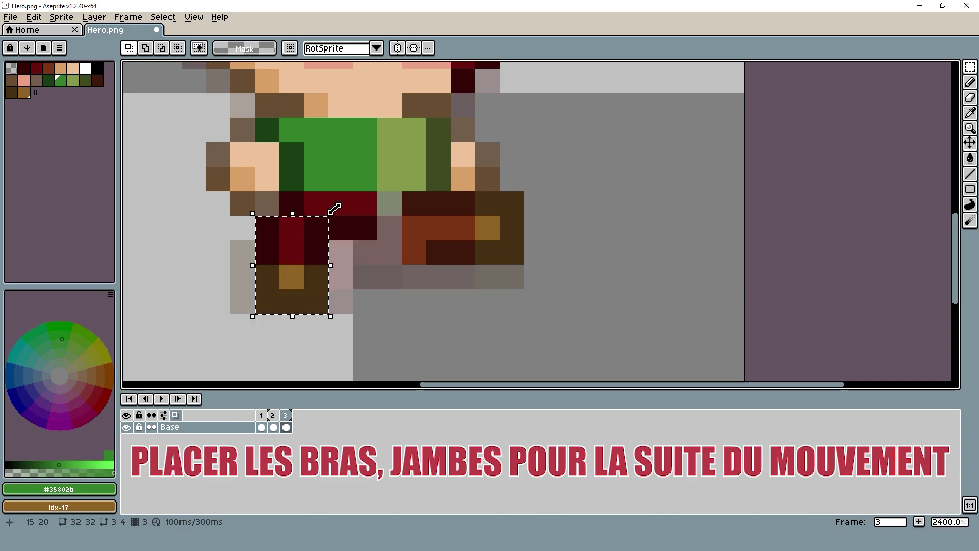
click(271, 175)
drag(289, 205, 217, 129)
mouse_move(268, 175)
mouse_down()
mouse_move(218, 145)
mouse_move(194, 159)
mouse_up()
drag(253, 214, 331, 316)
drag(353, 218, 370, 300)
Raise both of the character's arms 1 pixel and patch the outline under the left hand with its brown.
mouse_move(317, 245)
mouse_down()
mouse_move(312, 209)
mouse_move(339, 213)
mouse_move(321, 226)
mouse_up()
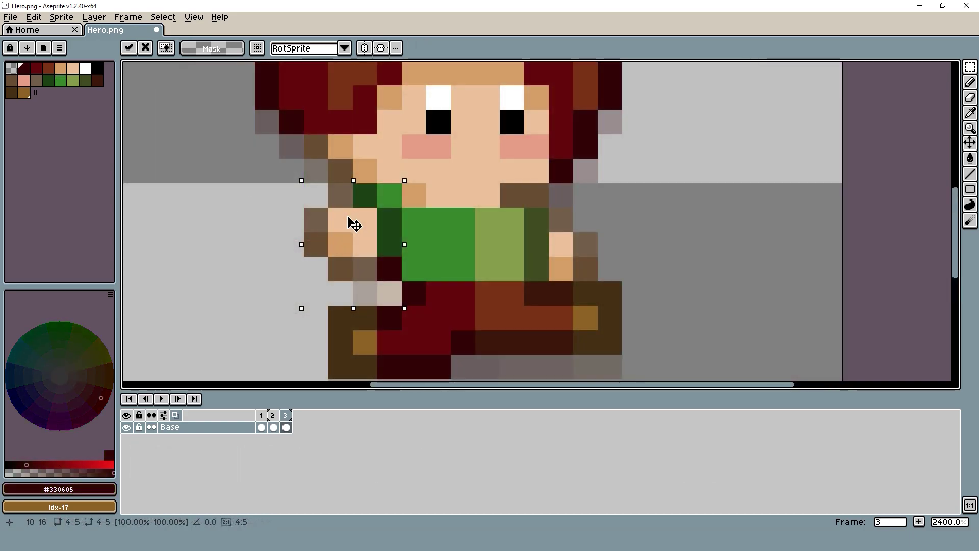
mouse_move(569, 212)
mouse_down()
mouse_move(619, 261)
mouse_move(578, 229)
mouse_move(600, 205)
mouse_move(585, 217)
mouse_up()
click(708, 196)
key(i)
click(589, 234)
key(b)
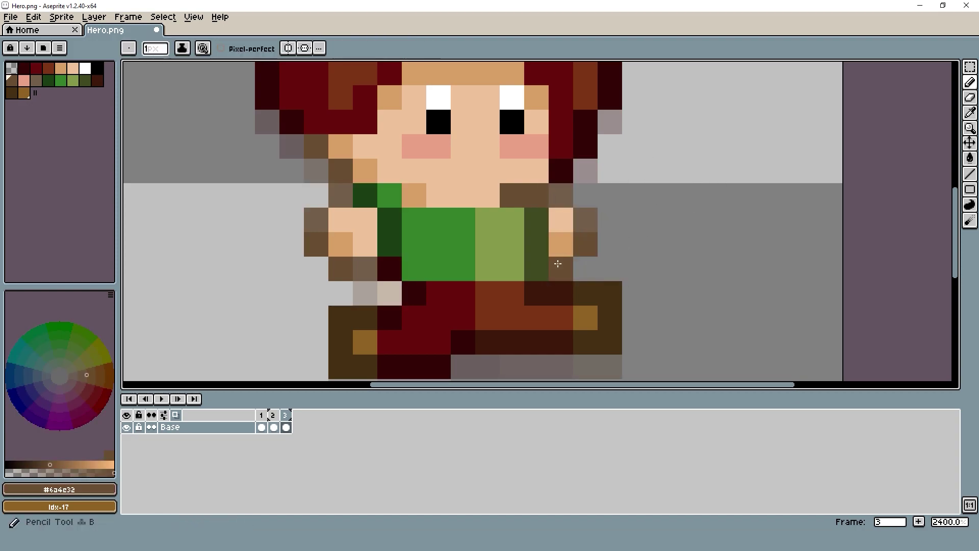
Retouch the right hip and the shading between the legs on frame 3 with dark reds #330605 and #690d0c.
scroll(612, 234, down, 5)
scroll(591, 251, up, 3)
alt+click(522, 250)
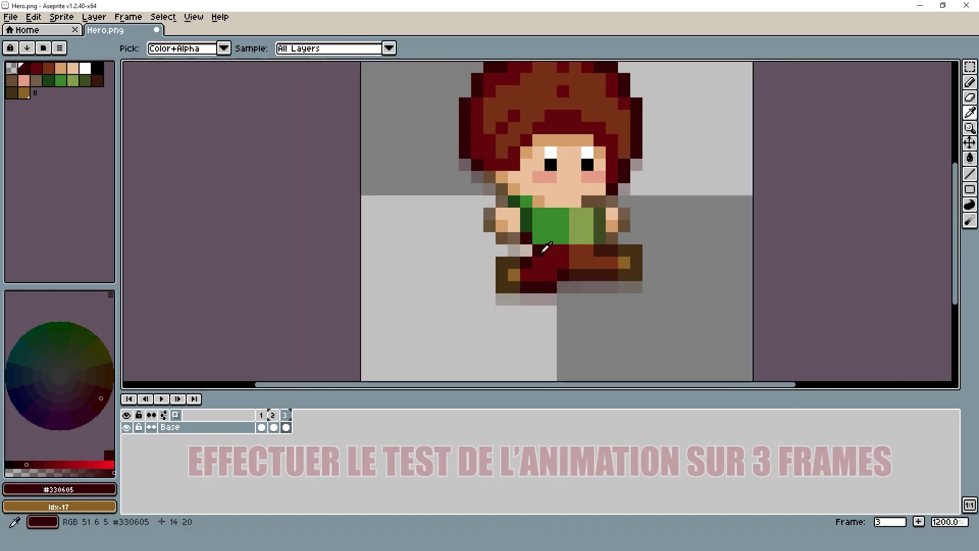
alt+click(537, 263)
click(527, 263)
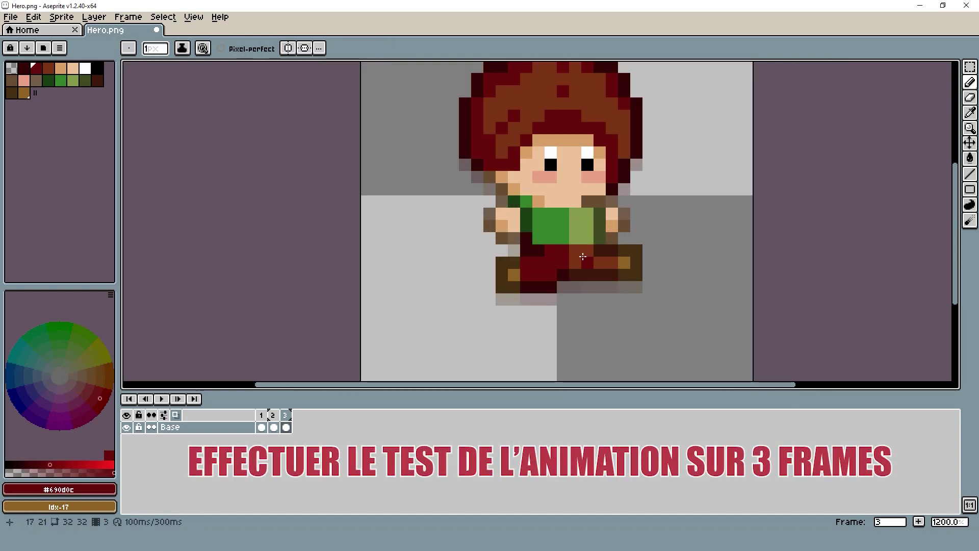
scroll(585, 256, down, 3)
scroll(598, 261, up, 3)
alt+click(561, 258)
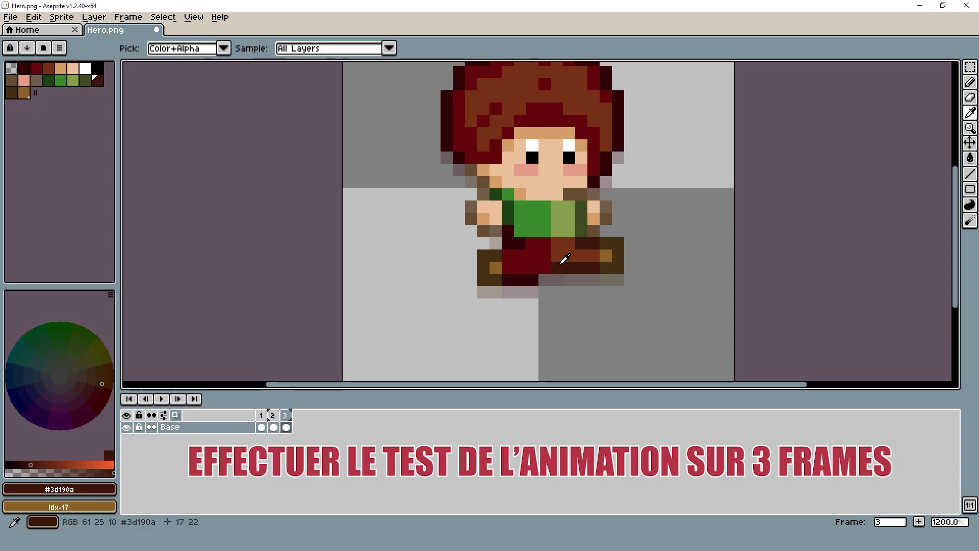
alt+click(545, 280)
alt+click(531, 279)
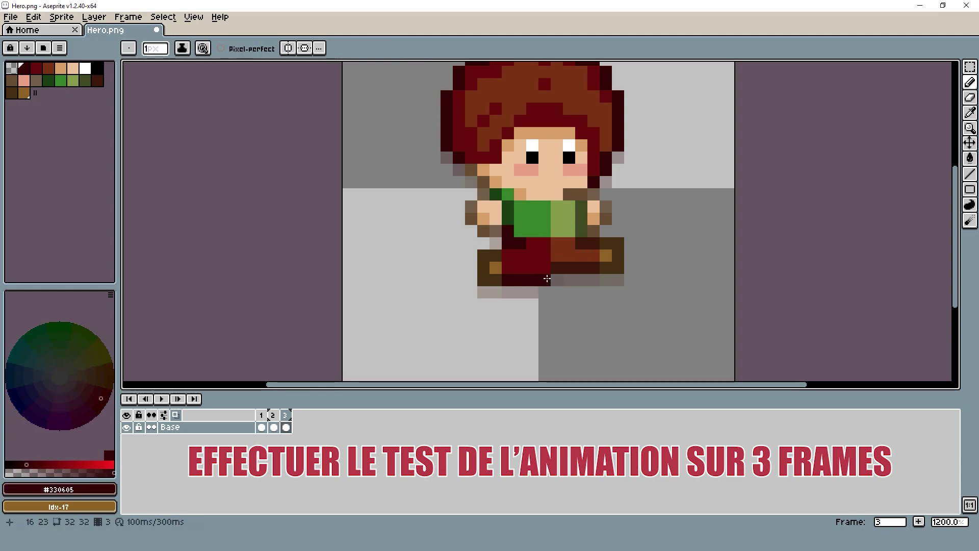
Play the three-frame animation to check the jump movement, and return to frame 3.
scroll(579, 250, down, 4)
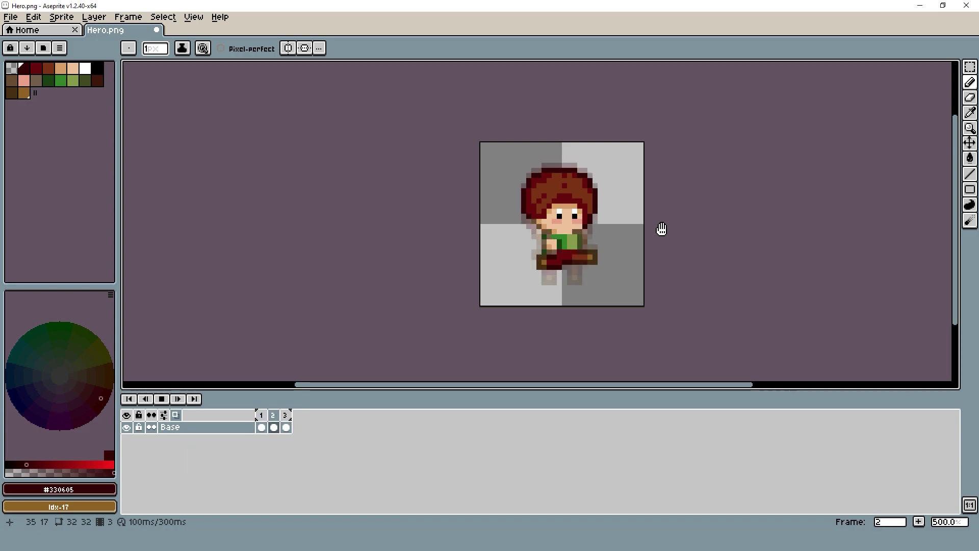
key(Return)
key(Right)
Paint over both open eyes on frame 3 with the face's skin colour #eec39a.
scroll(647, 208, up, 6)
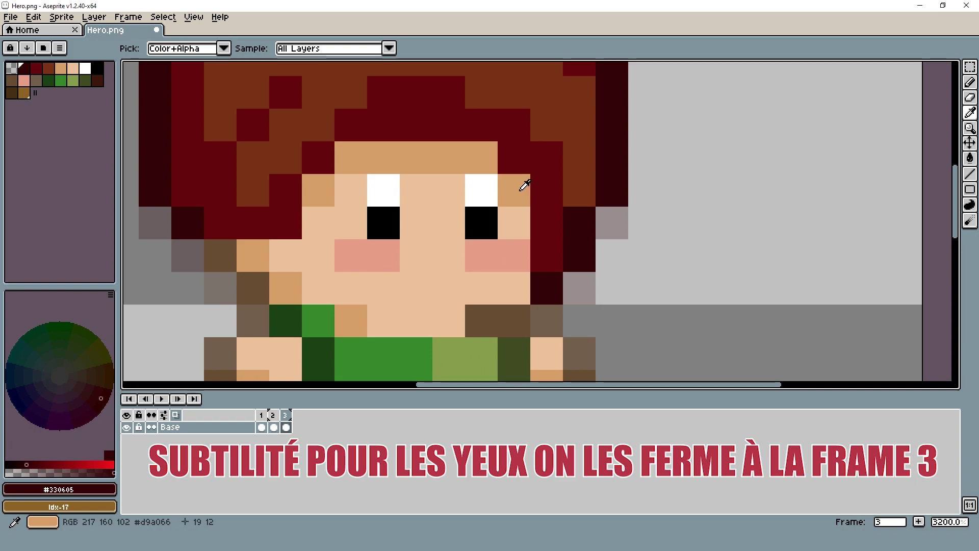
alt+click(512, 223)
click(482, 193)
click(382, 223)
click(472, 212)
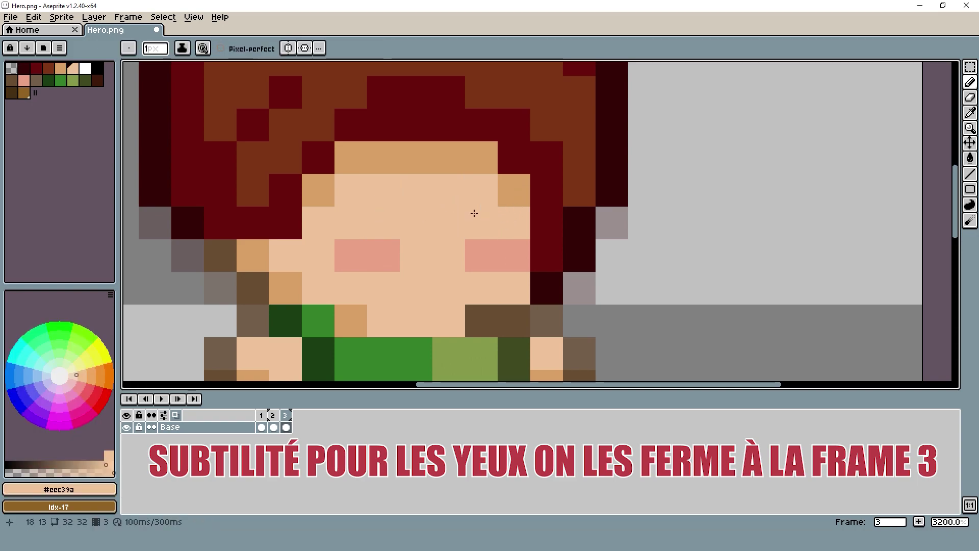
Draw each closed eye on frame 3 as a vertical two-pixel bar in the darker skin tone #d9a066.
alt+click(518, 192)
drag(481, 190, 479, 221)
drag(372, 197, 371, 227)
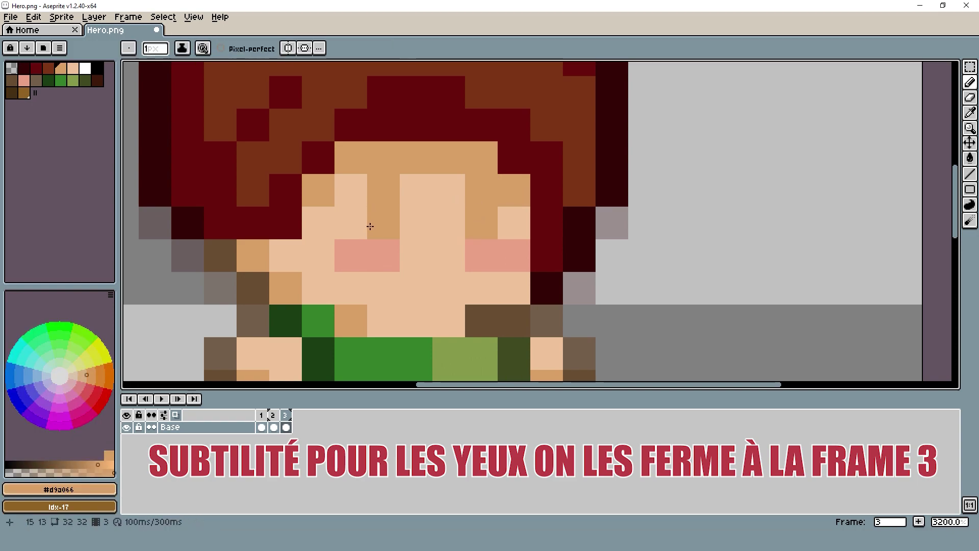
Try reshaping the closed eyes with extra skin-tone pixels, and undo those pencil edits.
alt+click(454, 199)
click(526, 190)
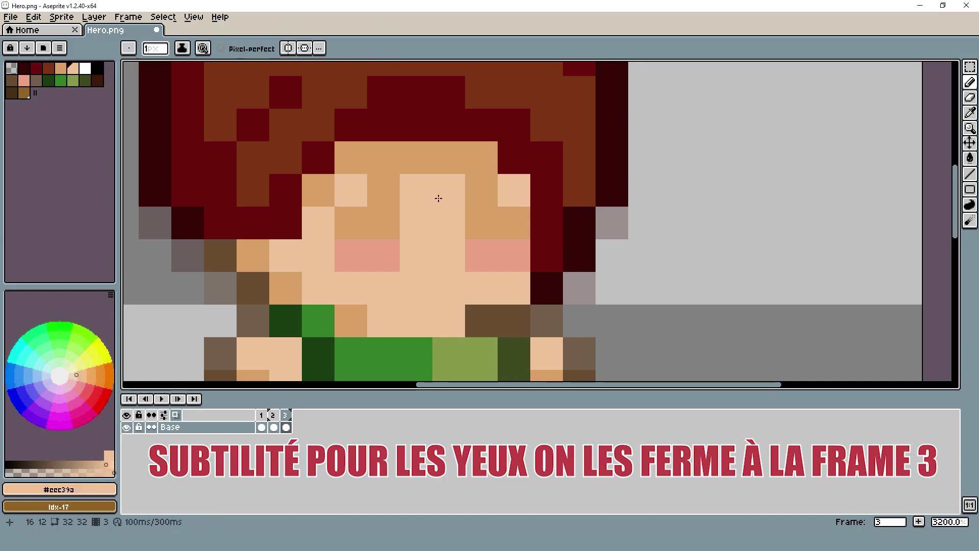
key(ctrl+z)
key(ctrl+z)
key(ctrl+z)
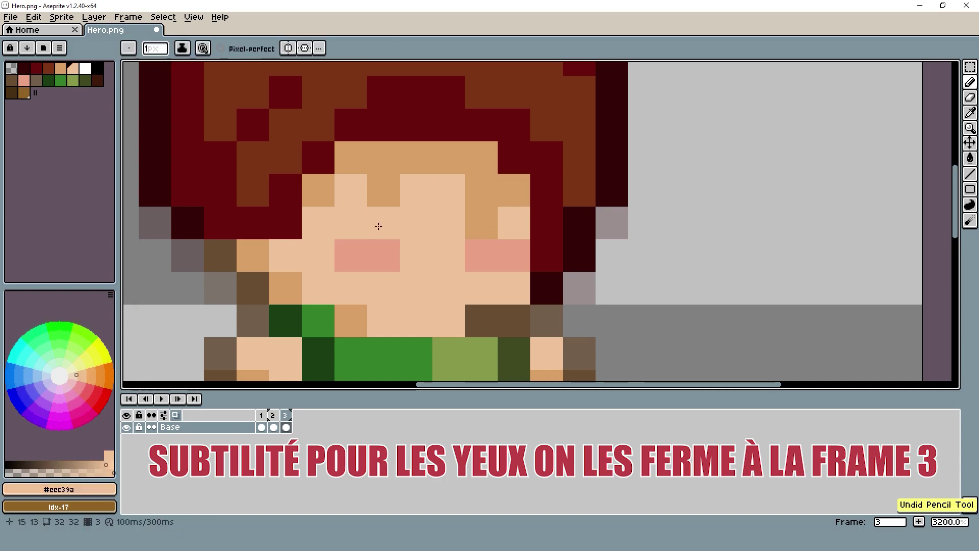
Play the animation at 400% zoom to check how the closed eyes look on frame 3.
key(3)
key(Return)
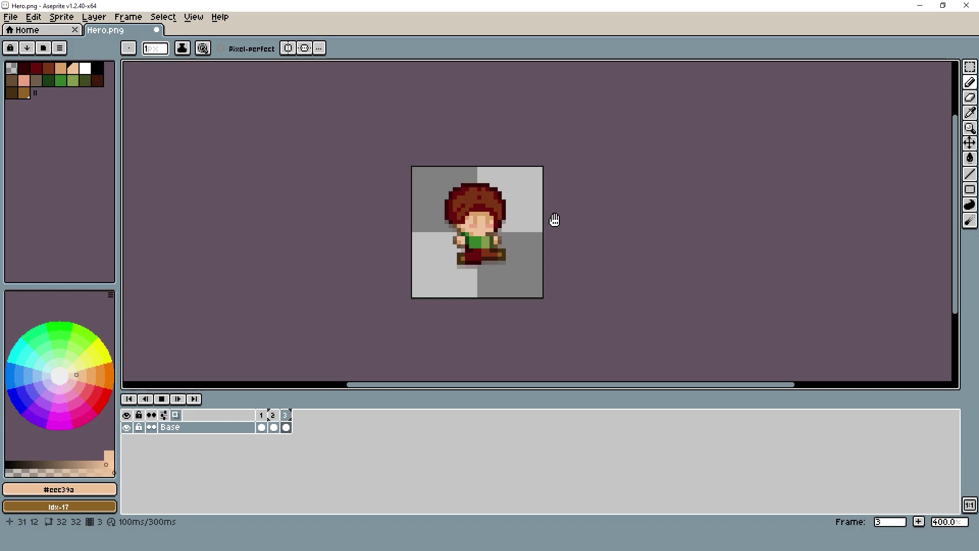
drag(549, 217, 389, 256)
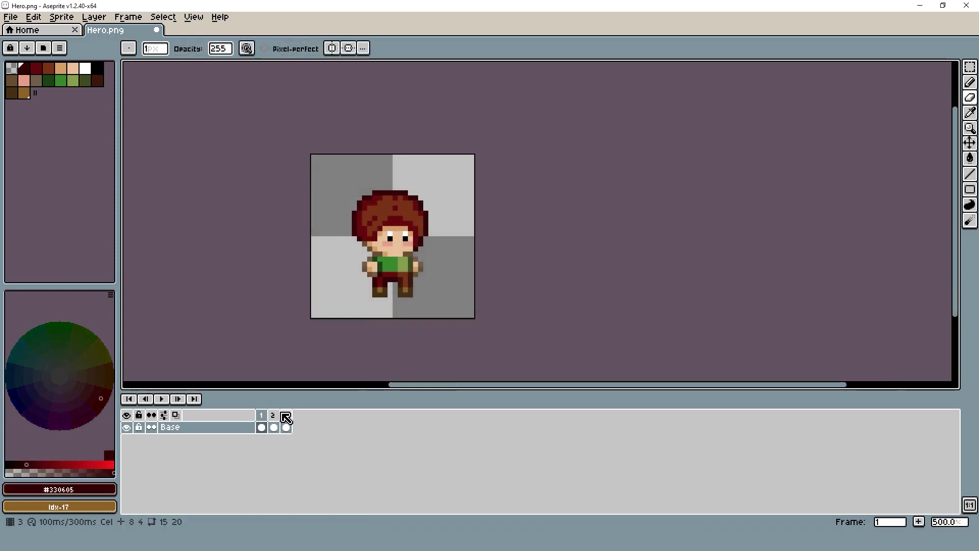
Double the canvas width to 64 px, adding the new space to the right of the hero.
key(c)
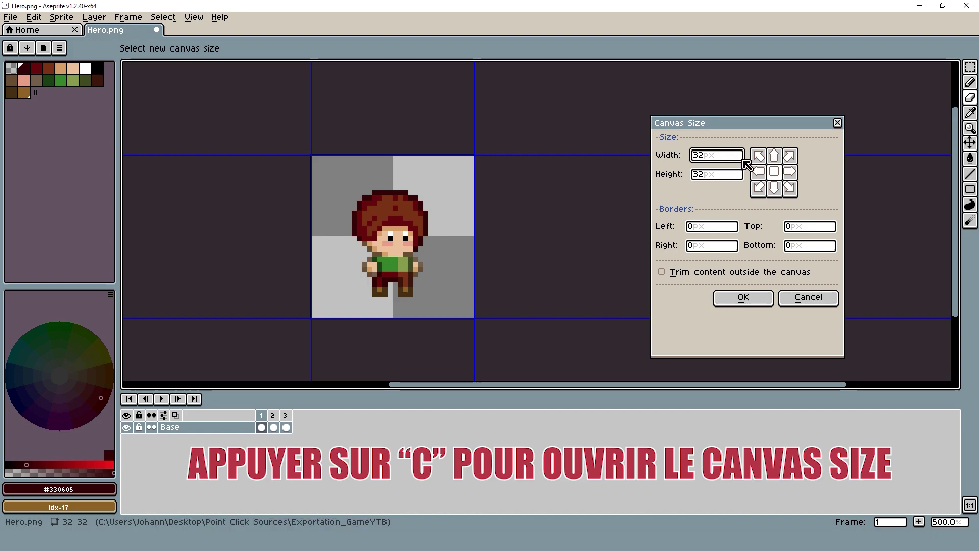
text(*2)
click(759, 172)
click(739, 300)
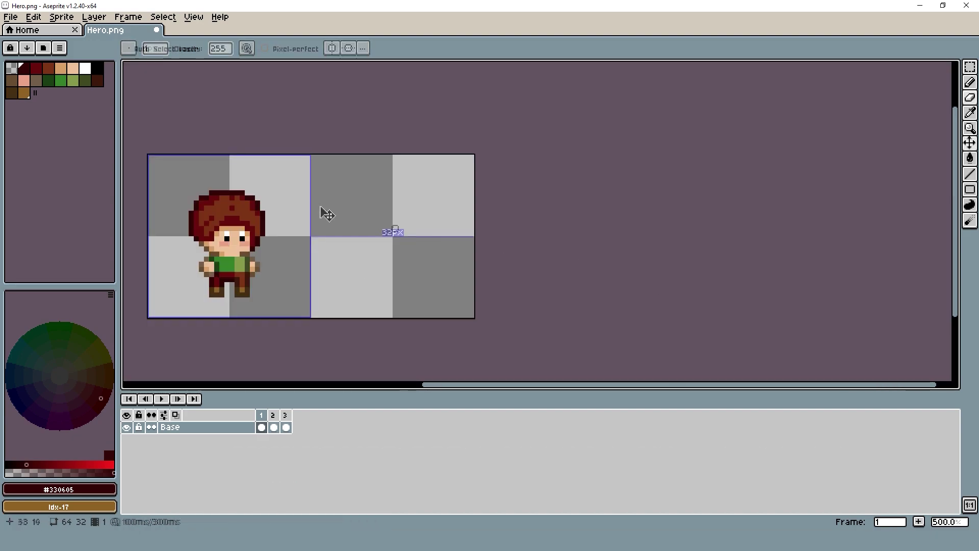
Duplicate the hero on frame 1 and place the copy in the empty right half of the canvas.
key(ctrl+c)
key(ctrl+v)
key(shift+Right)
key(shift+Right)
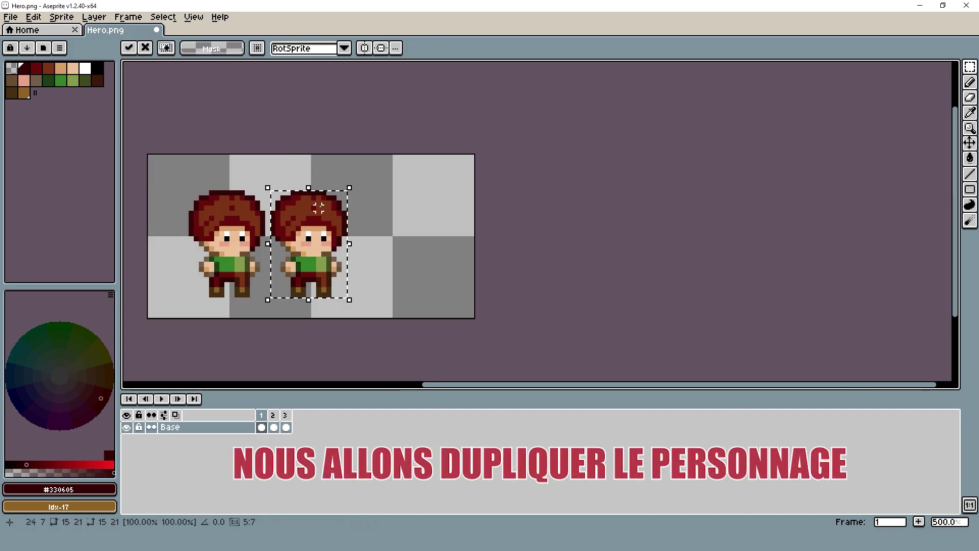
key(ctrl+d)
Redraw the copied hero's right jaw corner with an outline pixel in #6a4e32 and a shading pixel in #d9a066.
key(b)
scroll(355, 243, up, 4)
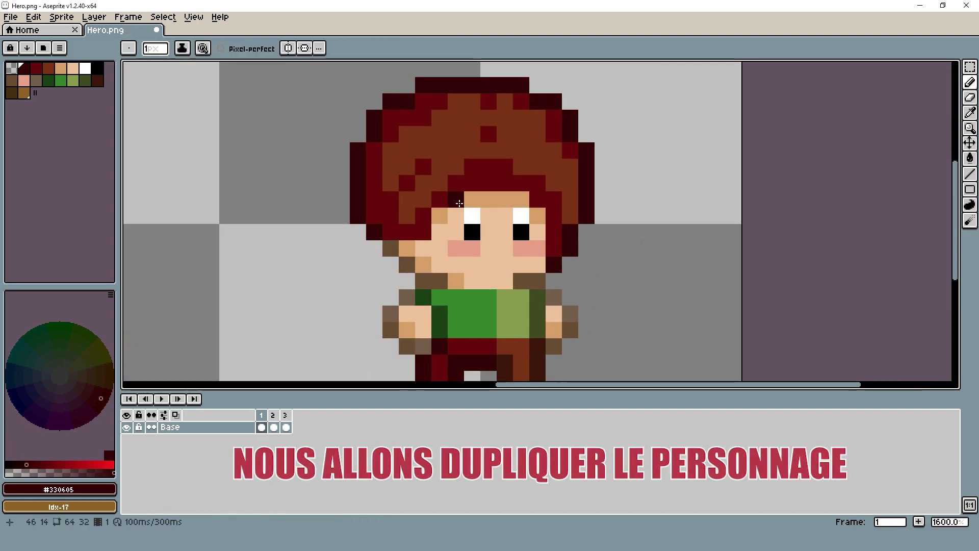
scroll(440, 201, down, 2)
scroll(472, 199, up, 2)
key(i)
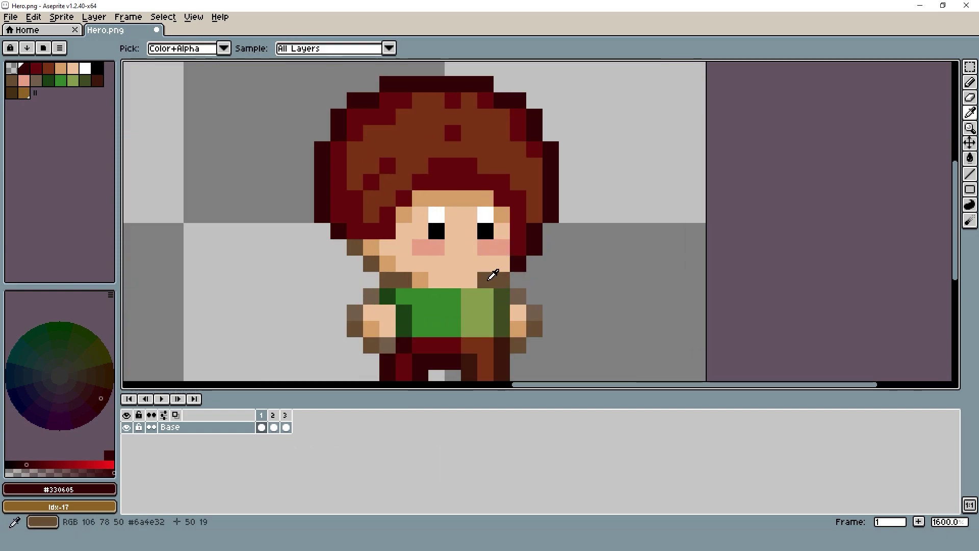
click(492, 274)
key(b)
click(516, 266)
key(i)
click(477, 266)
key(b)
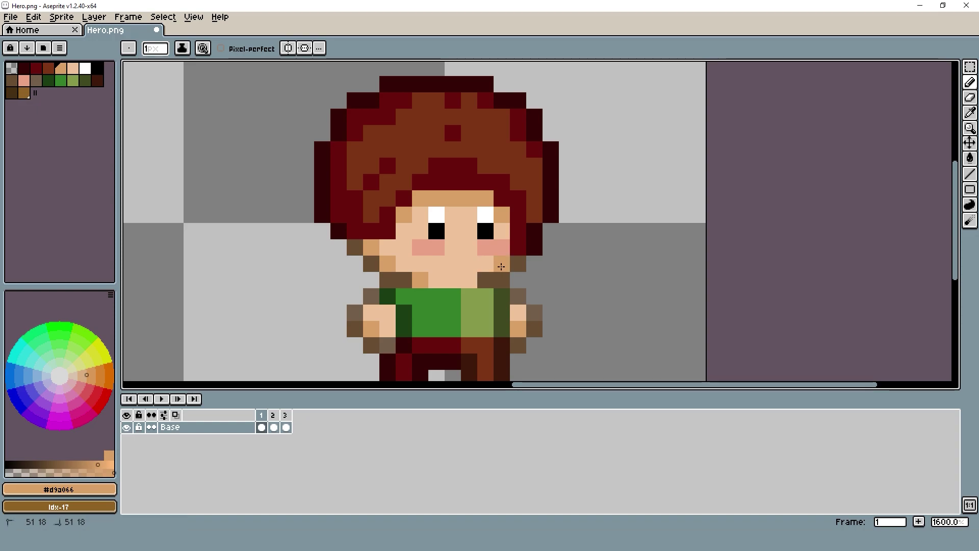
Cover the copied hero's eyes, cheeks and fringe with skin colour #eec39a to leave a blank face area.
scroll(426, 279, right, 2)
key(i)
click(434, 243)
key(b)
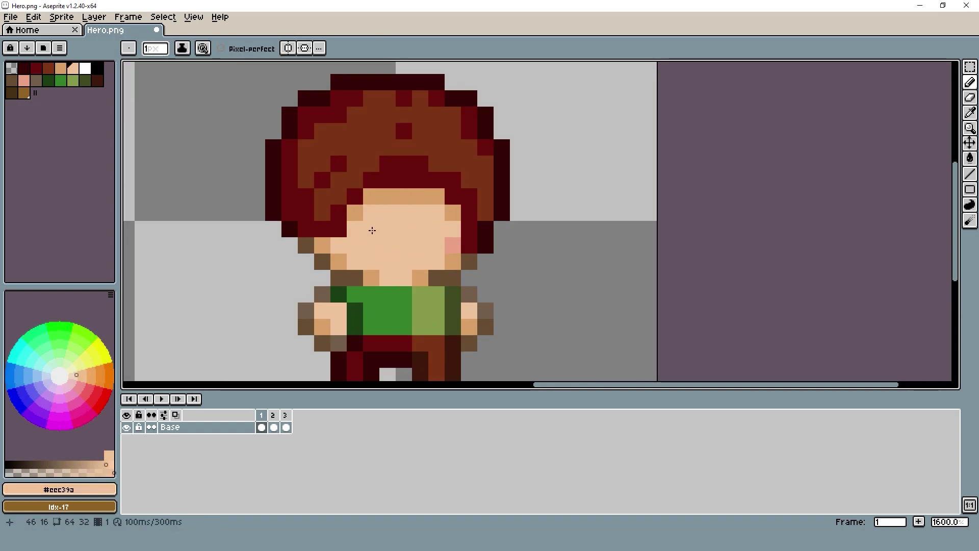
key(i)
key(b)
mouse_move(339, 227)
mouse_down()
mouse_move(382, 177)
mouse_move(408, 169)
mouse_move(452, 189)
mouse_move(456, 213)
mouse_up()
mouse_move(381, 173)
mouse_down()
mouse_move(433, 160)
mouse_move(468, 192)
mouse_up()
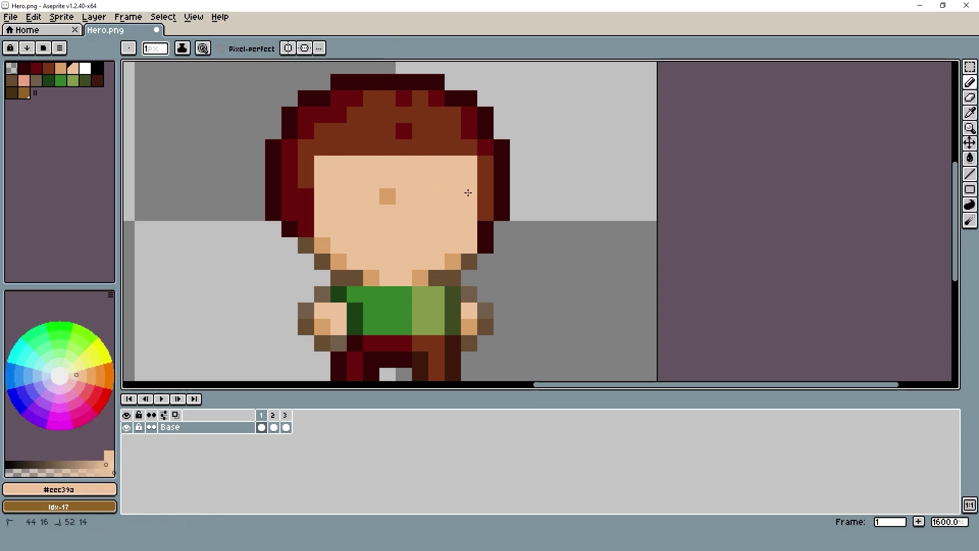
Redraw the hair's right inner edge in dark red #690d0c and add a #d9a066 skin pixel at its lower end.
alt+click(482, 149)
drag(486, 155, 491, 212)
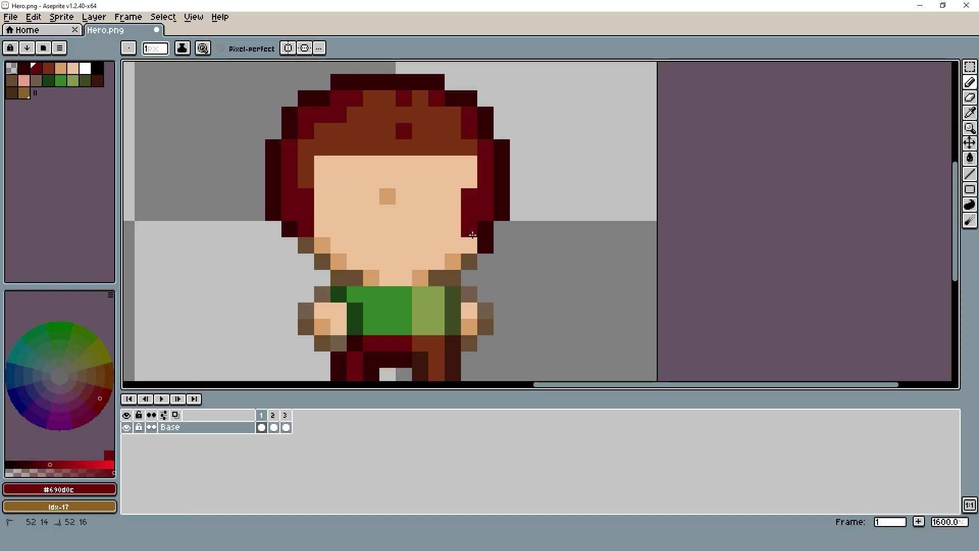
alt+click(453, 261)
click(482, 246)
key(ctrl+z)
click(465, 247)
scroll(425, 220, down, 4)
scroll(398, 207, up, 6)
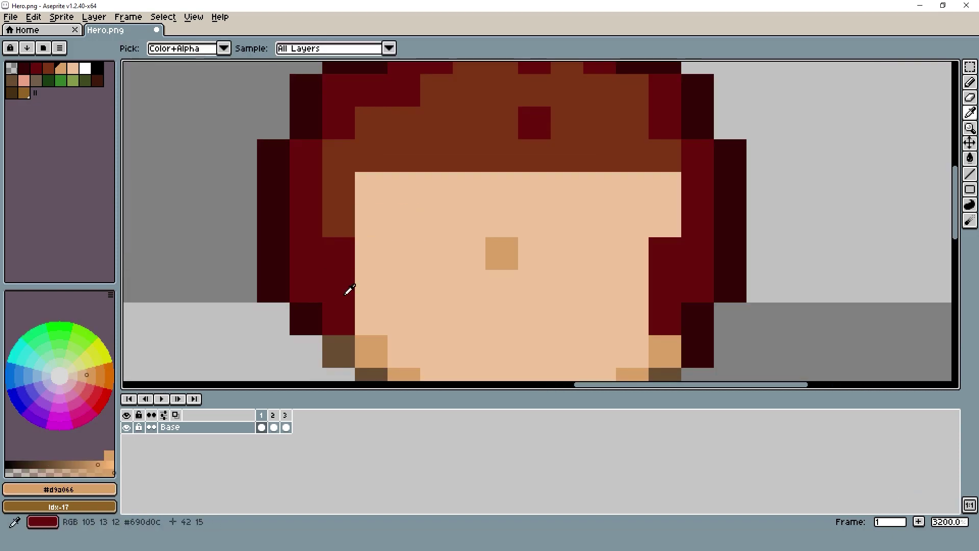
Close the hair outline across the lower face in #690d0c and fill the enclosed skin area with the hair's brown.
alt+click(349, 290)
click(368, 320)
mouse_move(395, 343)
mouse_down()
mouse_move(477, 323)
mouse_move(591, 321)
mouse_move(607, 290)
mouse_up()
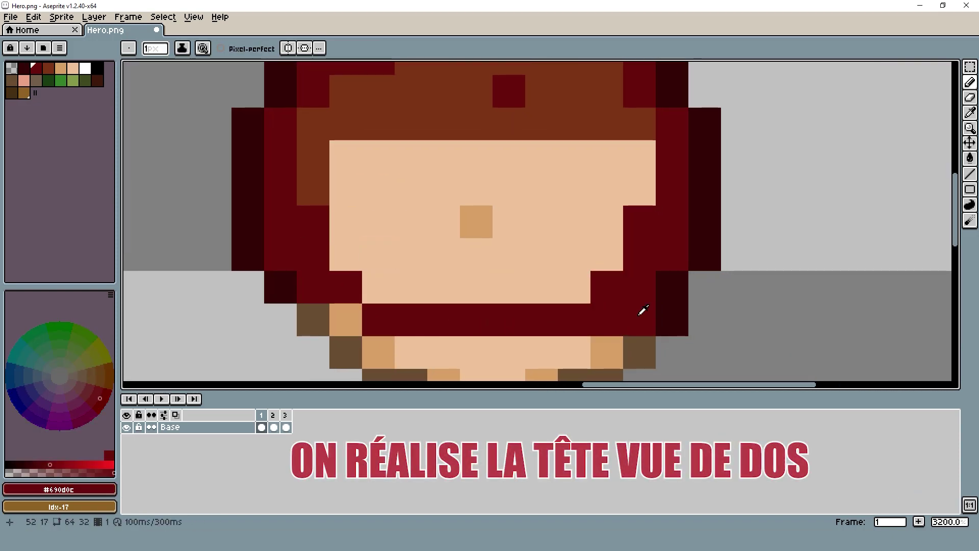
alt+click(546, 131)
key(g)
click(533, 184)
Refine the lower contour of the back-view hair with dark red #690d0c, leaving skin pixels visible on both sides.
scroll(472, 206, down, 5)
scroll(473, 227, up, 3)
alt+click(446, 222)
mouse_move(439, 239)
mouse_down()
mouse_move(480, 238)
mouse_move(515, 202)
mouse_move(444, 222)
mouse_up()
alt+click(518, 198)
alt+click(557, 170)
drag(538, 206, 516, 222)
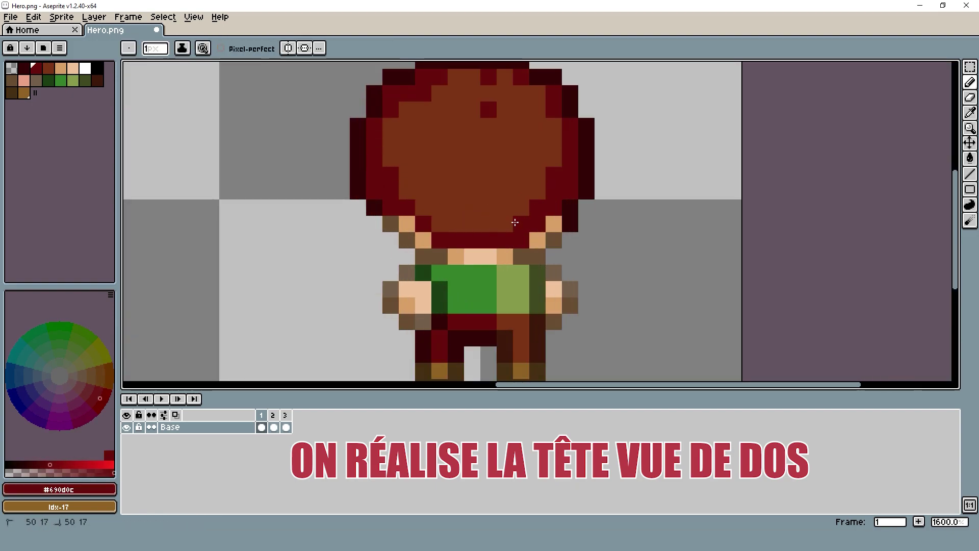
Draw a hair parting near the crown of the back-view head in dark red #690d0c, refining it with hair brown.
scroll(482, 194, down, 1)
drag(488, 93, 489, 109)
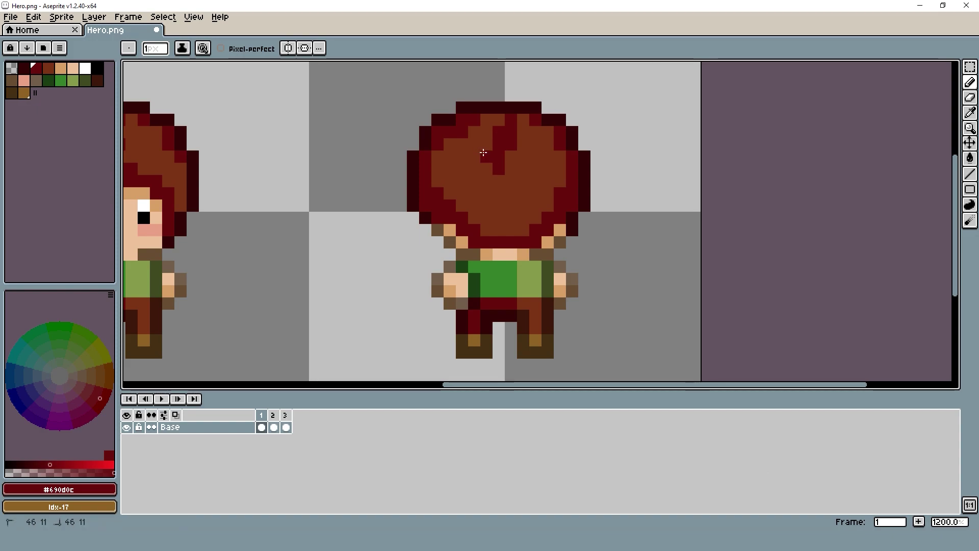
alt+click(512, 200)
drag(499, 205, 500, 193)
scroll(505, 180, down, 5)
scroll(509, 169, up, 5)
alt+click(499, 167)
click(507, 157)
click(470, 154)
Widen the back-view neck by replacing its inner outline pixels with skin shade #d9a066.
scroll(473, 175, down, 5)
scroll(492, 181, up, 5)
alt+click(427, 236)
click(471, 238)
scroll(472, 237, down, 5)
scroll(484, 238, up, 5)
Recolour the lighter half of the back-view shirt in the main green so both halves match.
key(m)
drag(457, 242, 480, 290)
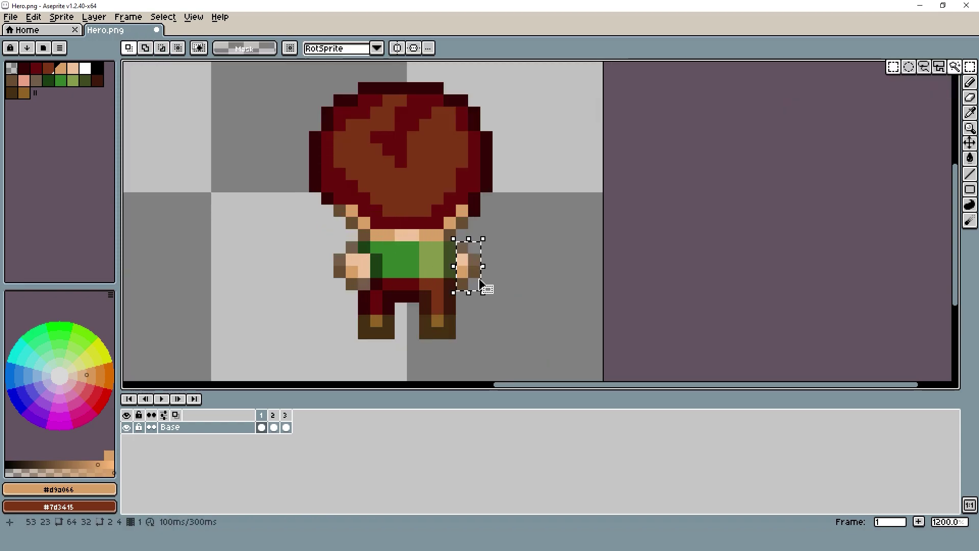
key(b)
scroll(387, 257, up, 1)
alt+click(388, 256)
scroll(437, 262, down, 7)
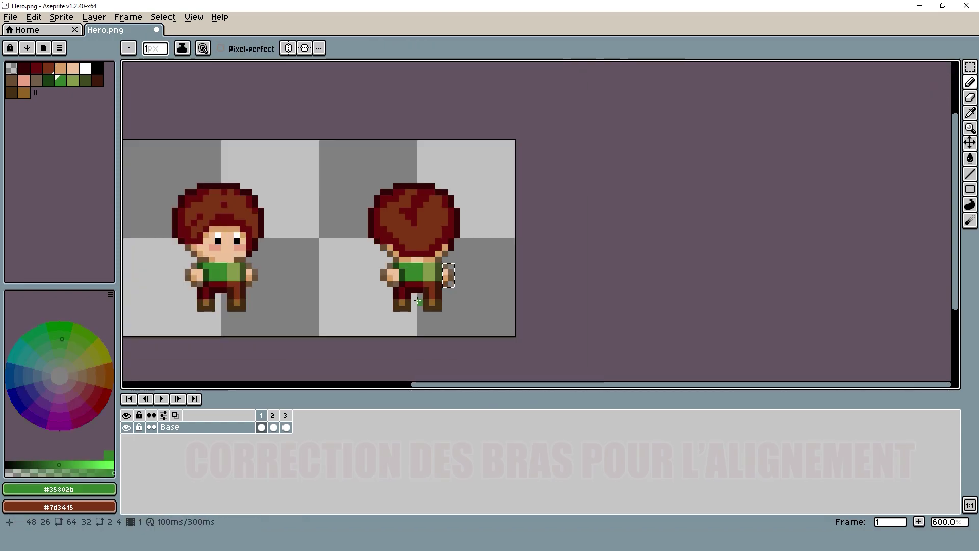
scroll(438, 262, up, 7)
alt+click(470, 259)
mouse_move(454, 266)
mouse_down()
mouse_move(453, 344)
mouse_move(521, 263)
mouse_up()
Recolour the brown trouser leg and its shoe on the back view to match the dark red opposite leg.
alt+click(355, 263)
alt+click(408, 311)
alt+click(442, 330)
alt+click(428, 290)
alt+click(438, 236)
click(422, 236)
click(970, 67)
Trim the left arm to match the right one, with a dark green shirt edge and a #330605 waist pixel.
key(b)
alt+click(444, 193)
mouse_move(421, 205)
mouse_down()
mouse_move(421, 221)
mouse_move(406, 223)
mouse_up()
alt+click(405, 190)
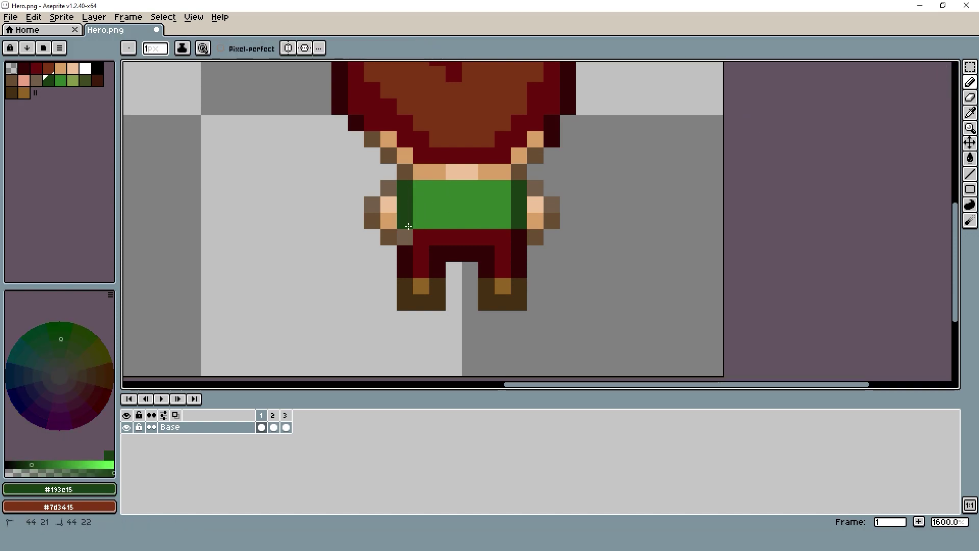
alt+click(406, 254)
click(408, 235)
Paint the light neck pixels in #d9a066 and shade both lower corners of the back-view shirt in dark green.
scroll(479, 207, down, 6)
scroll(488, 202, up, 4)
alt+click(238, 205)
scroll(500, 195, up, 2)
alt+click(491, 185)
drag(475, 184, 457, 184)
scroll(429, 205, down, 3)
alt+click(432, 211)
scroll(419, 217, up, 4)
drag(471, 233, 445, 232)
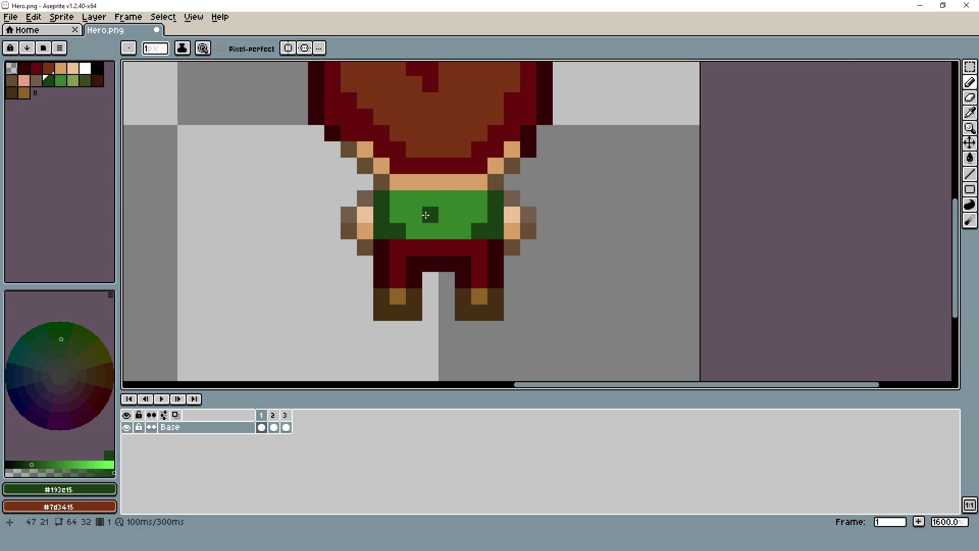
Add a T-shaped highlight down the centre of the back-view shirt using the front-view shirt's light green.
scroll(468, 233, down, 2)
alt+click(218, 220)
scroll(468, 211, up, 3)
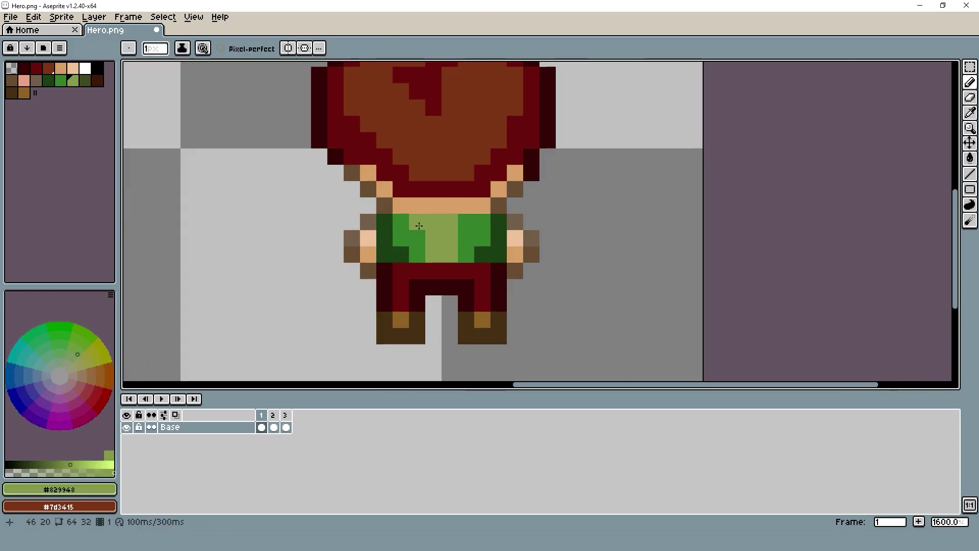
scroll(498, 234, down, 4)
scroll(448, 225, up, 3)
Draw a dark green collar across the neck row of the back-view hero.
alt+click(448, 227)
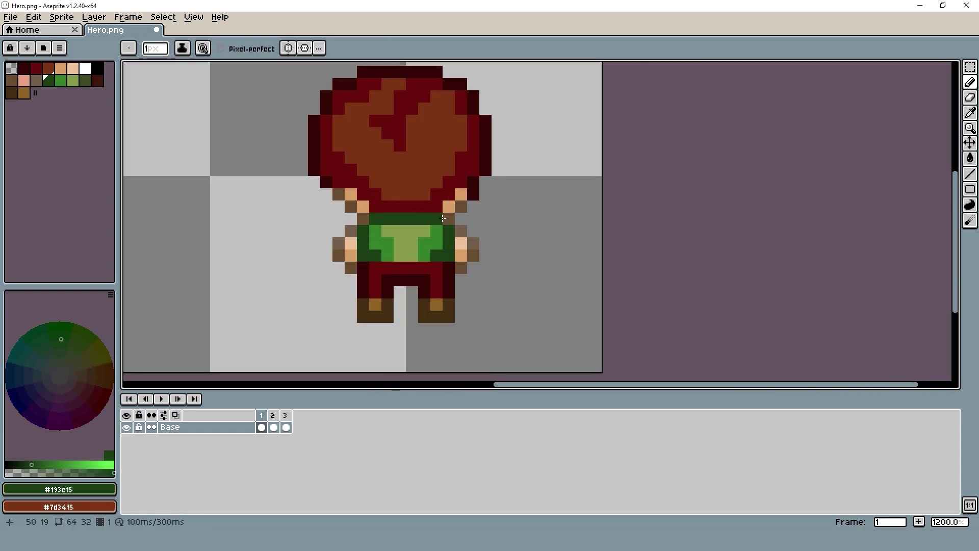
scroll(485, 236, down, 4)
scroll(485, 237, up, 4)
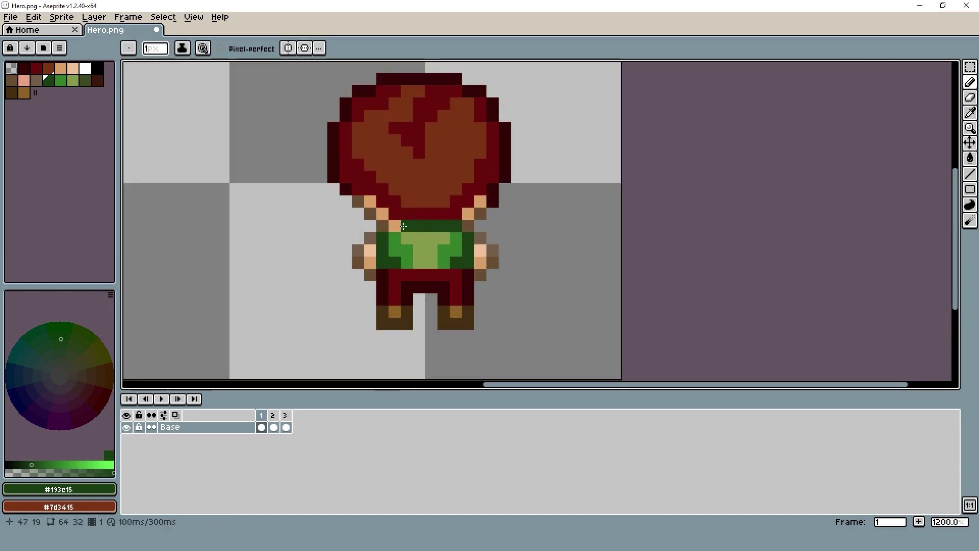
scroll(463, 242, down, 4)
scroll(463, 243, up, 1)
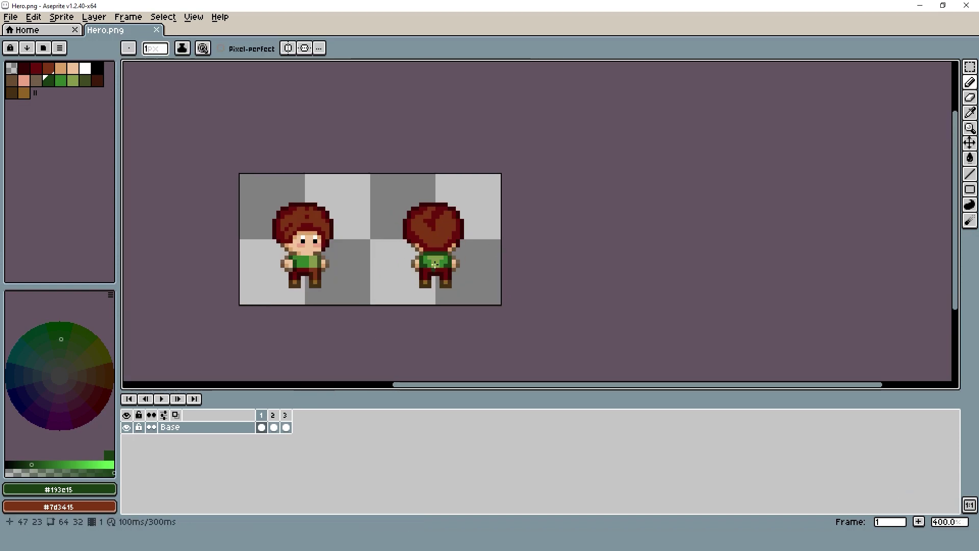
Copy the back-view hero from frame 1 to the same place on frame 2 and move it up 2 px.
click(970, 67)
drag(396, 192, 477, 293)
key(period)
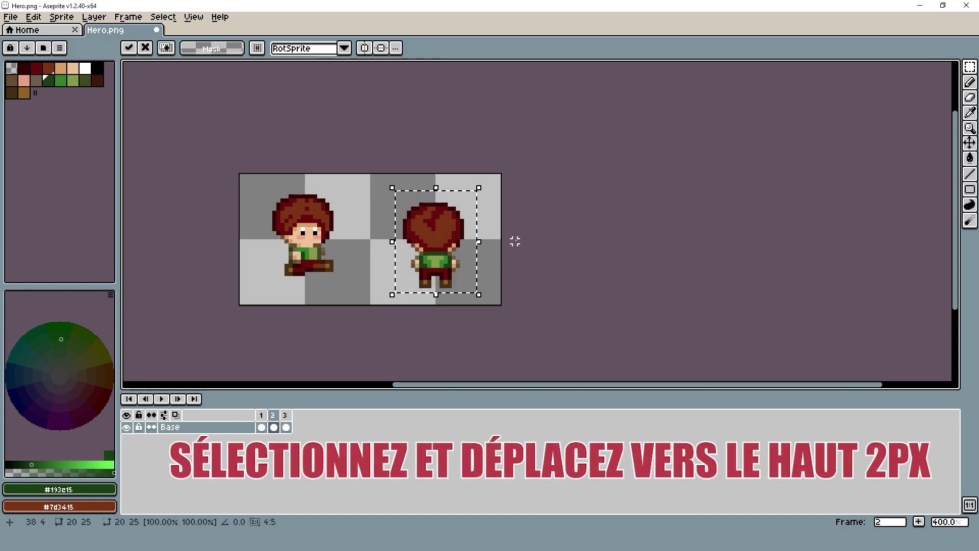
key(Up)
key(Up)
Turn on onion skinning and move the back-view hero's left leg on frame 2 up 1 px and right 1 px.
key(F3)
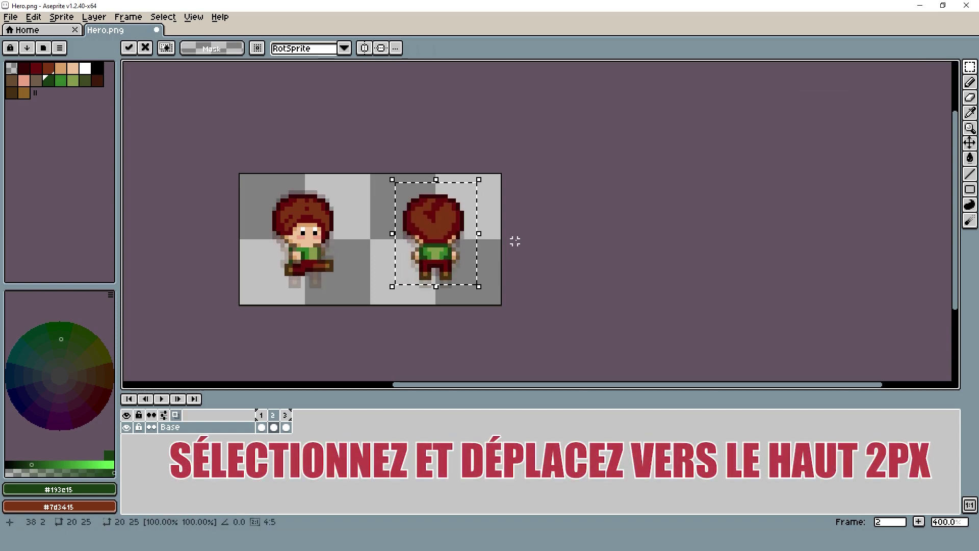
click(513, 240)
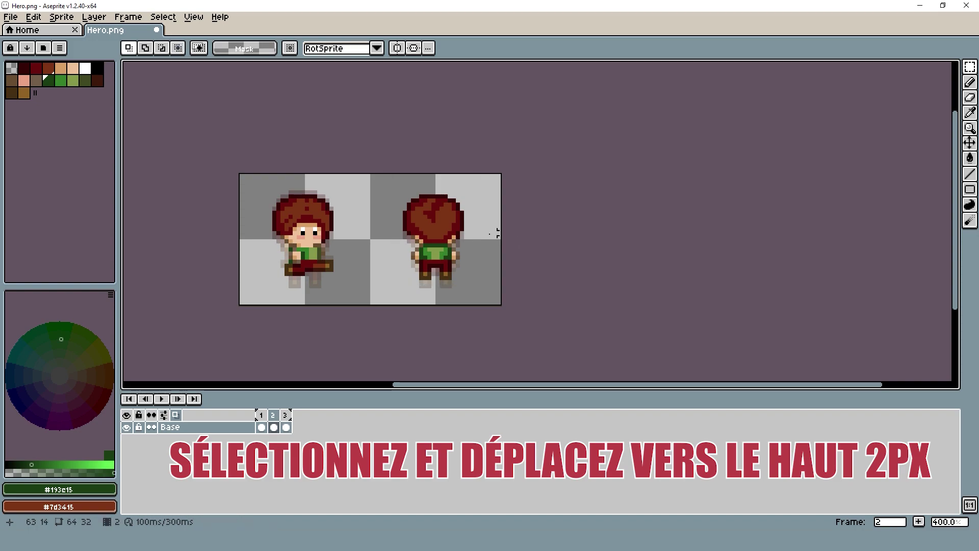
scroll(425, 284, up, 6)
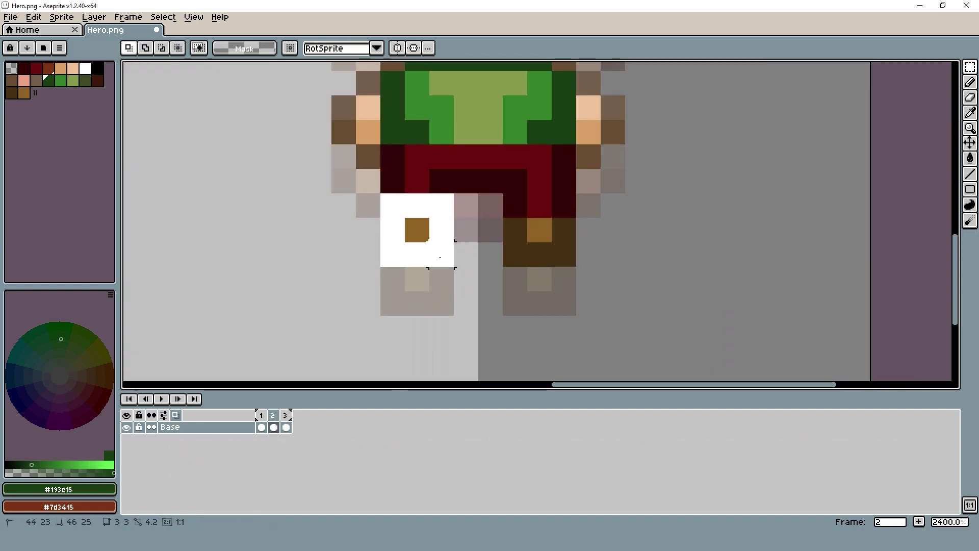
drag(420, 207, 421, 192)
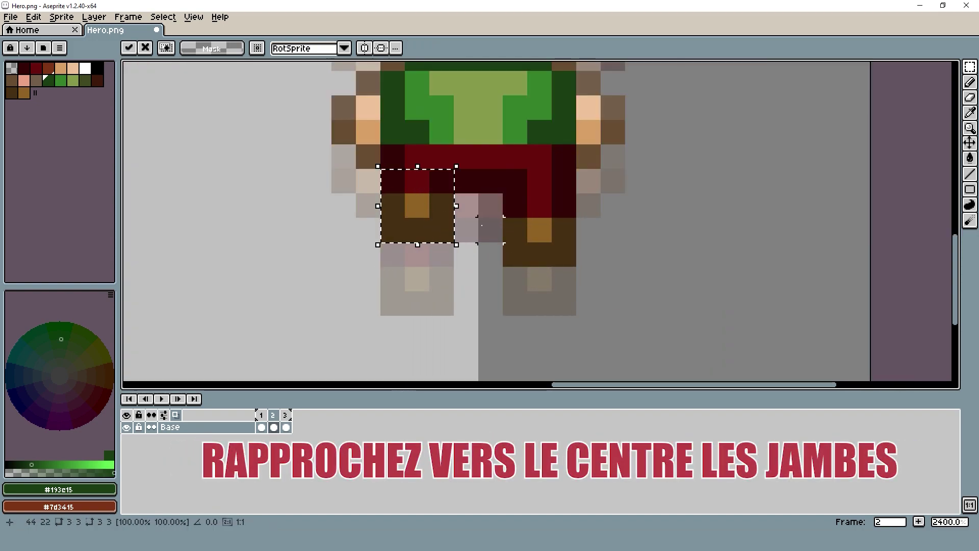
click(369, 184)
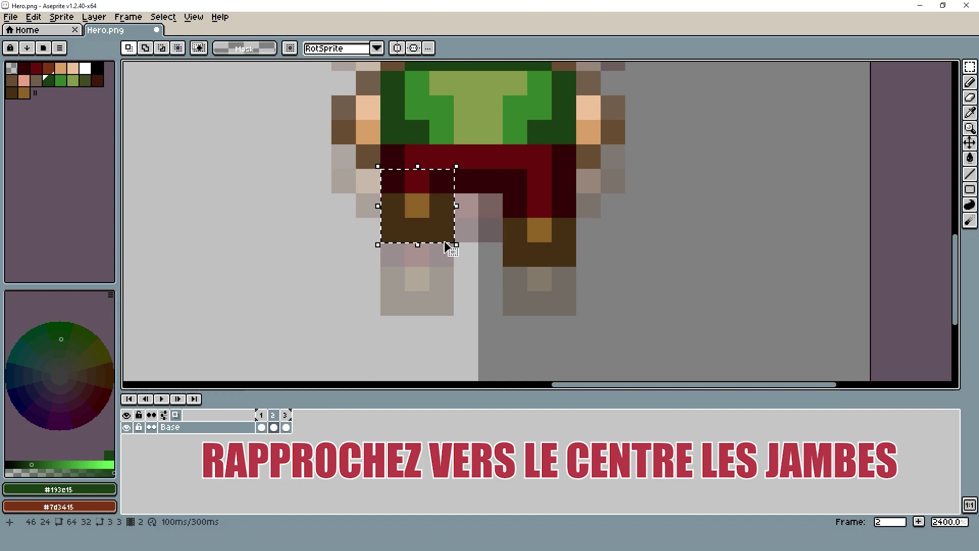
key(Right)
click(516, 205)
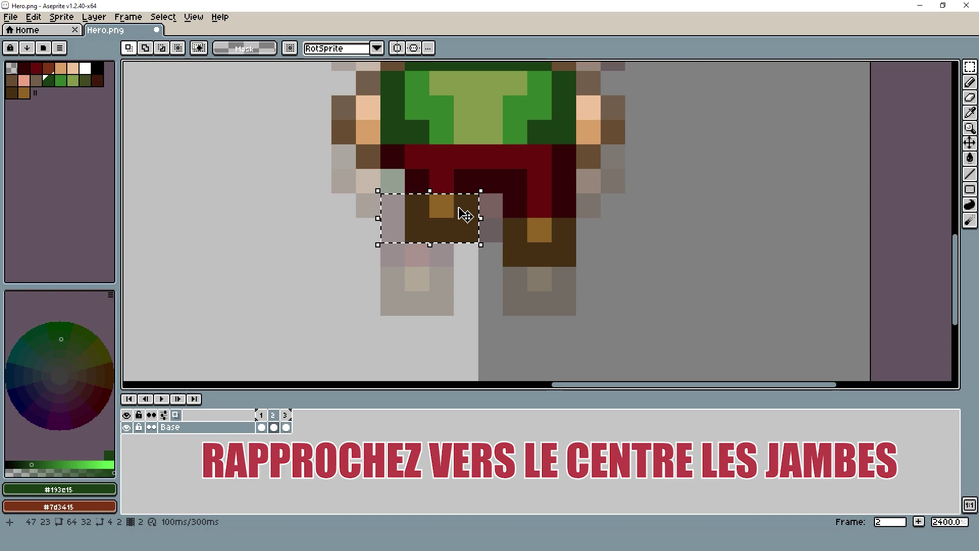
Move the back-view hero's right leg on frame 2 down 1 px and left 1 px toward the centre.
drag(576, 242, 571, 254)
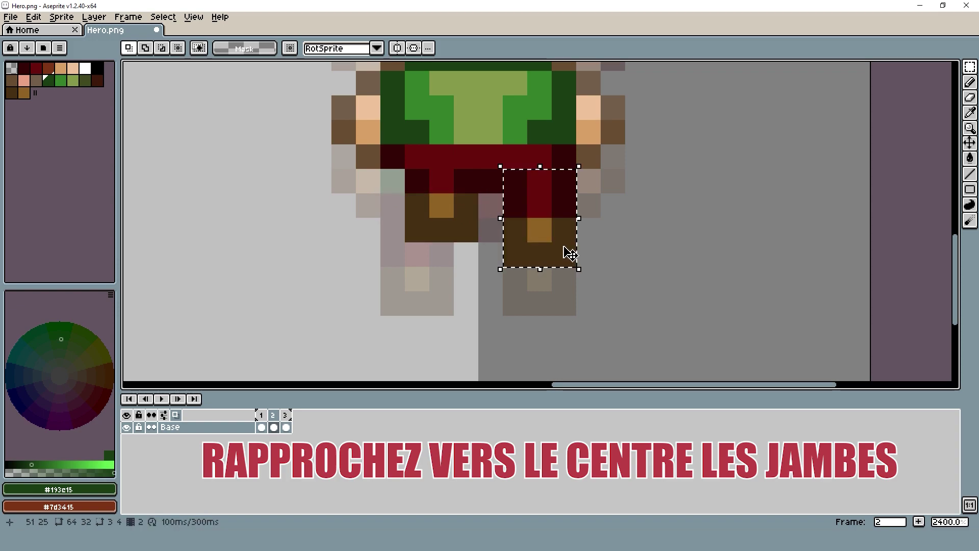
key(Down)
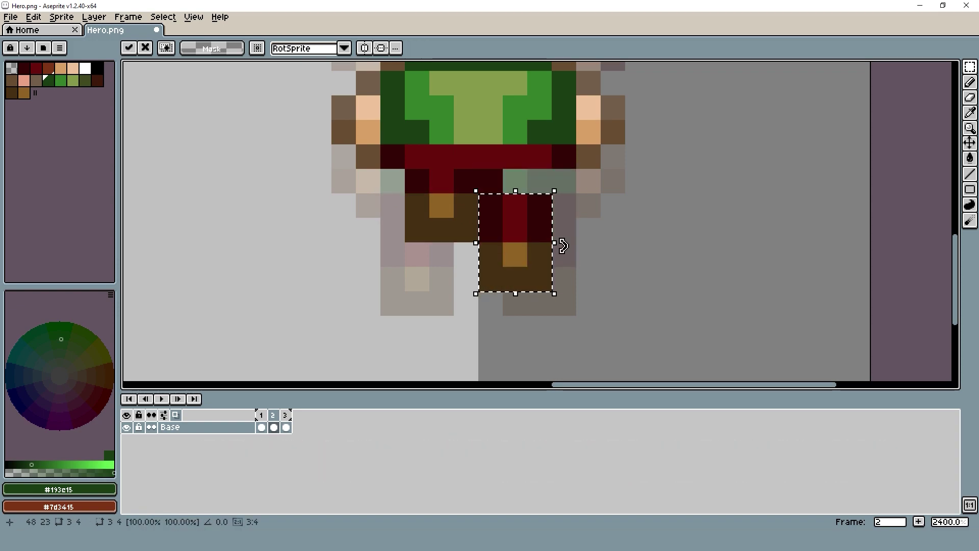
key(Left)
Fill the gap above the moved right leg on frame 2 with trouser outline #330605 and dark red #690d0c.
key(b)
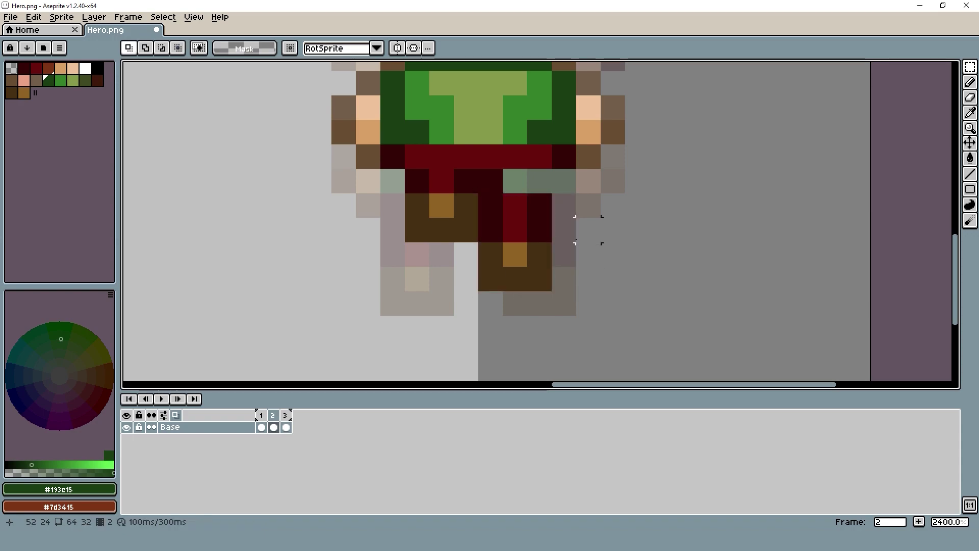
alt+click(542, 207)
click(555, 189)
alt+click(540, 155)
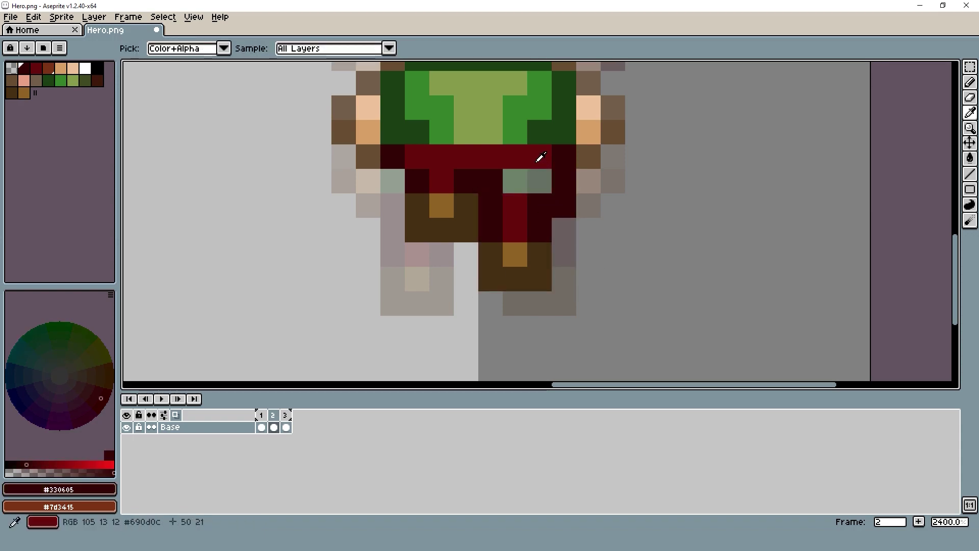
click(540, 181)
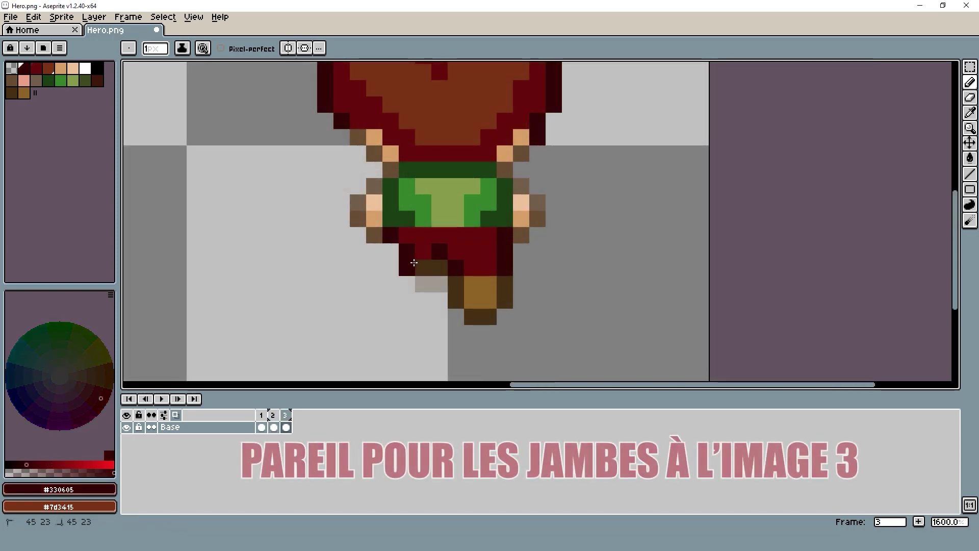
Reshape the raised left leg of the back-view hero on frame 3 in #330605, trimming its lower outer corner pixel.
scroll(495, 245, down, 5)
scroll(495, 245, up, 4)
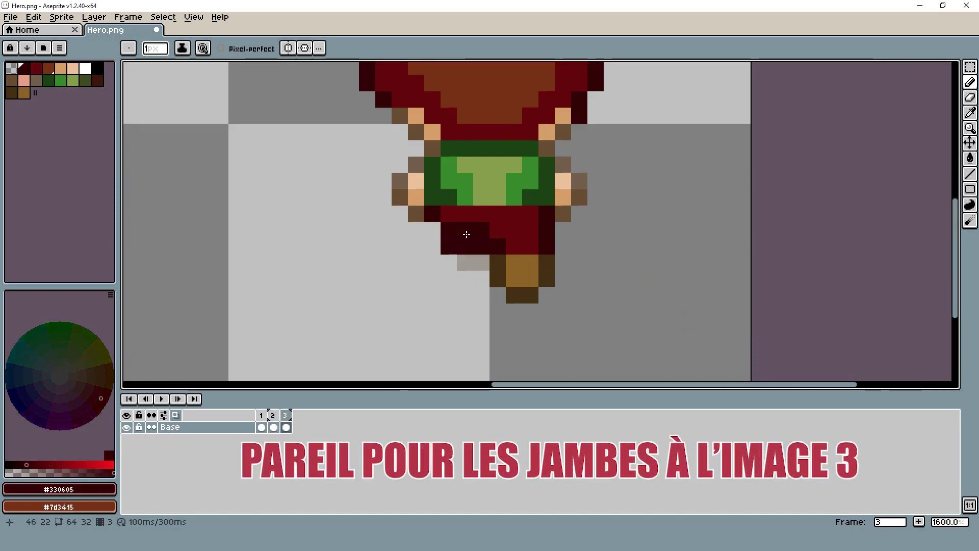
key(e)
key(b)
click(466, 245)
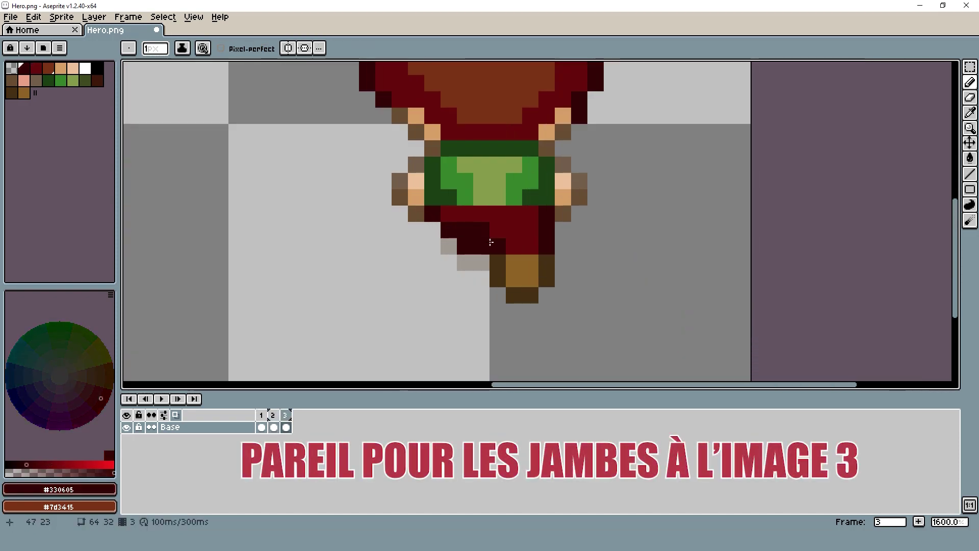
Move the back-view hero's right foot on frame 3 up 1 px.
scroll(482, 243, down, 2)
scroll(515, 253, up, 2)
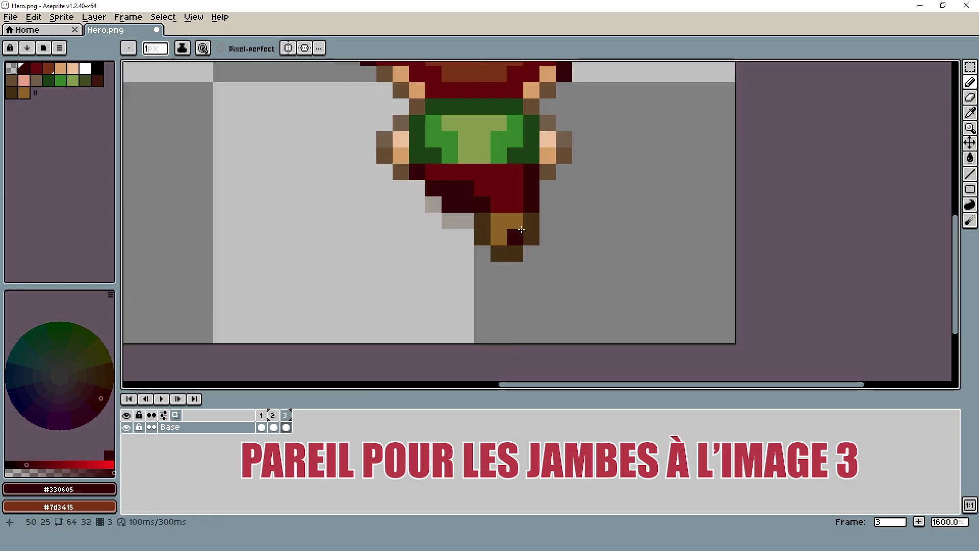
click(972, 69)
drag(483, 221, 548, 271)
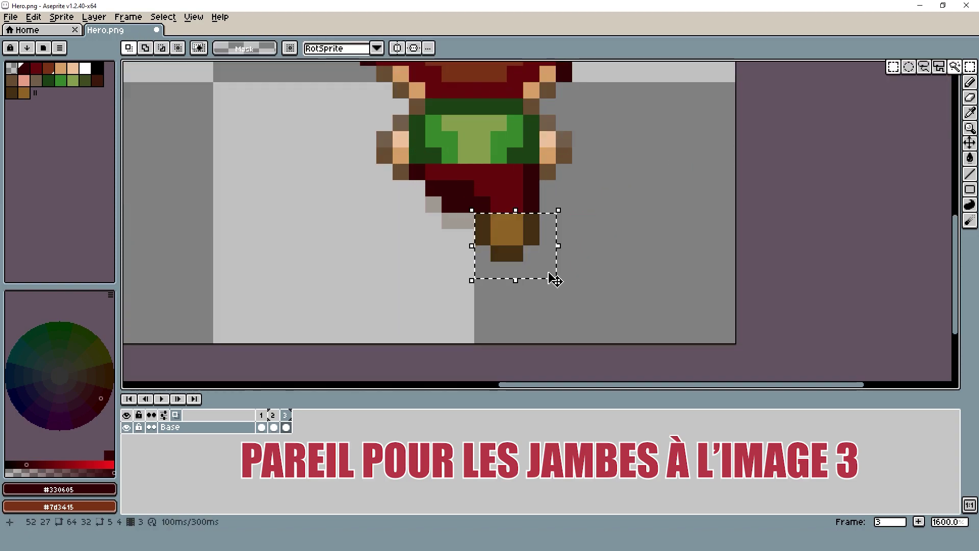
key(Up)
click(544, 271)
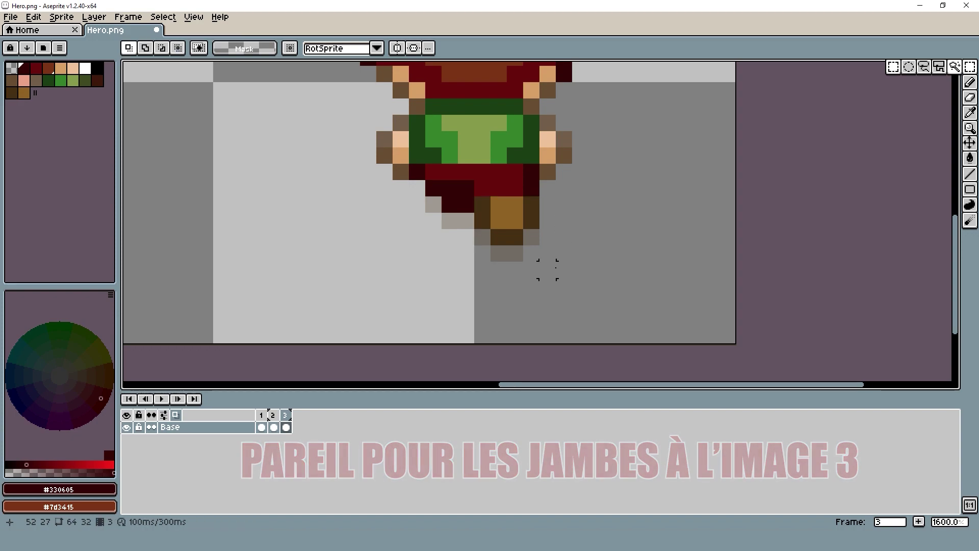
Play the jump animation to check the front and back views together.
scroll(542, 268, down, 4)
key(b)
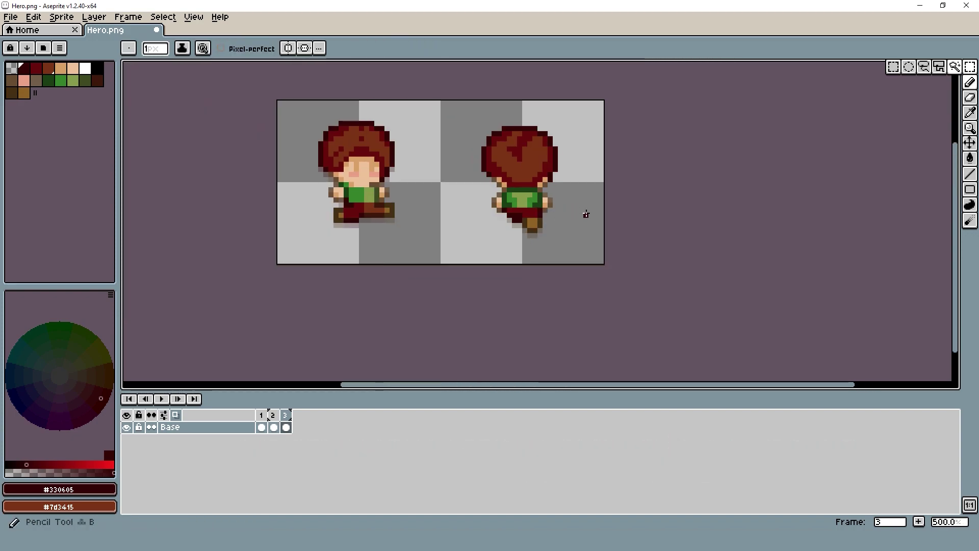
key(Return)
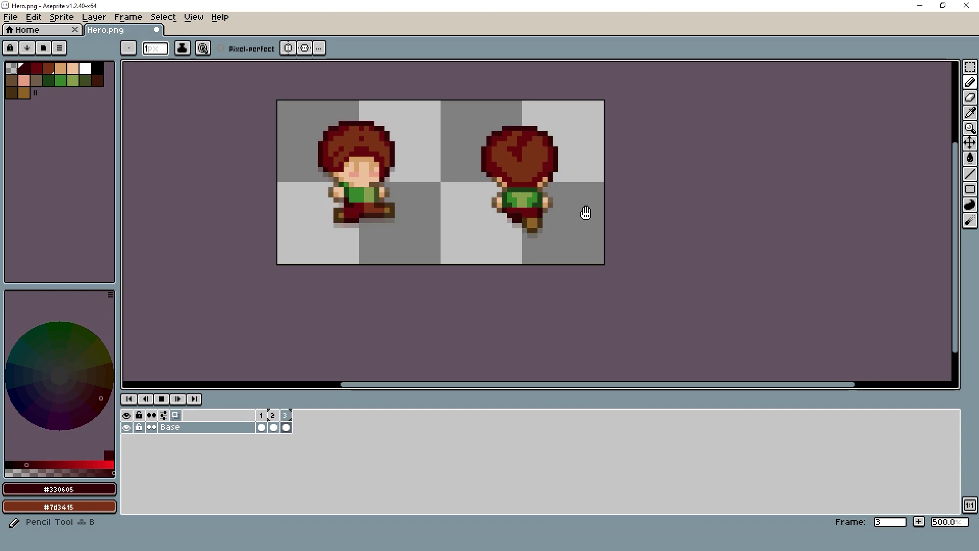
scroll(571, 199, down, 2)
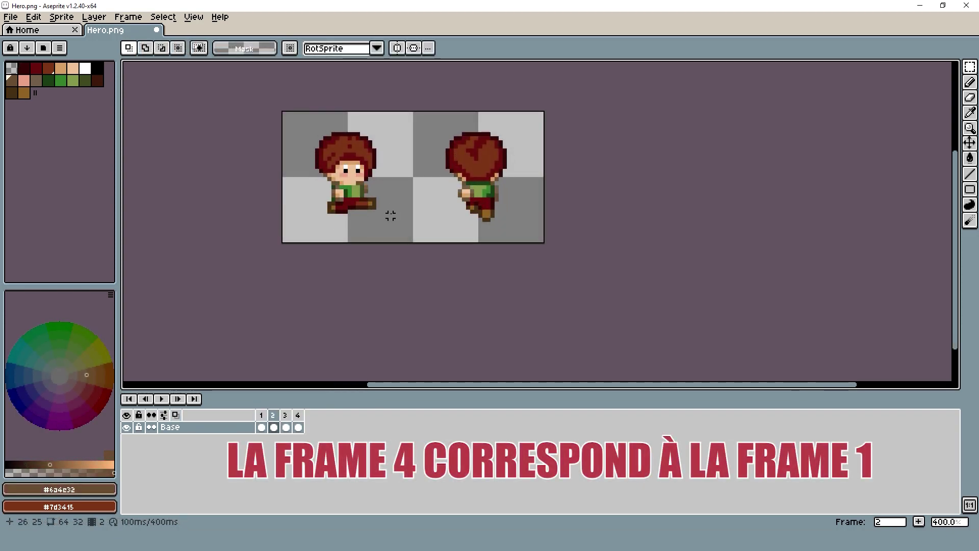
Duplicate frames 2 and 3 after frame 4 as frames 5 and 6, and play the animation.
click(281, 421)
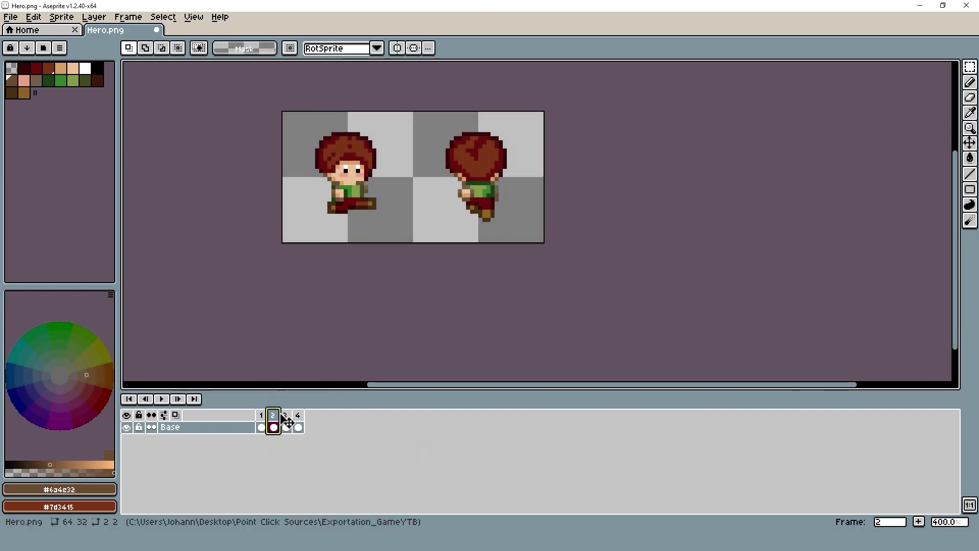
click(290, 419)
drag(322, 422, 323, 421)
key(Return)
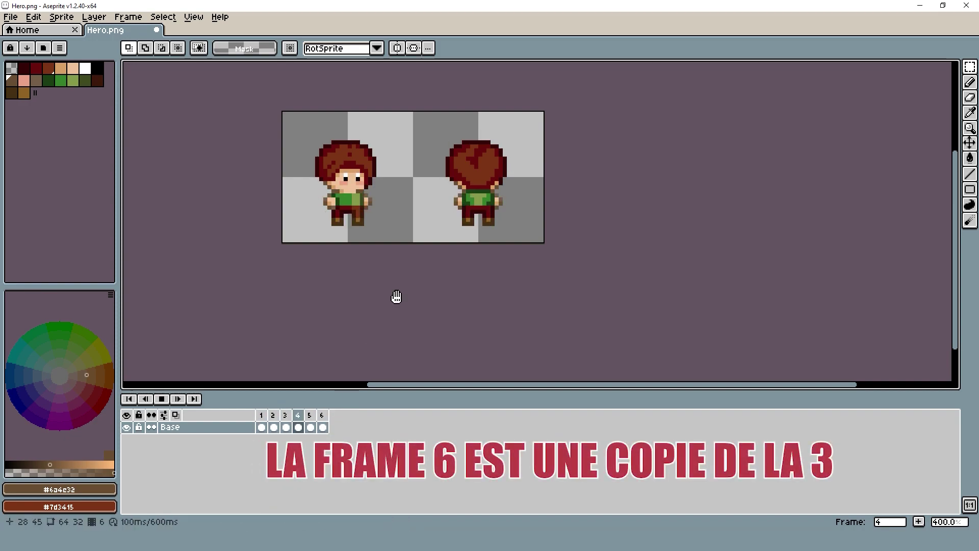
key(Return)
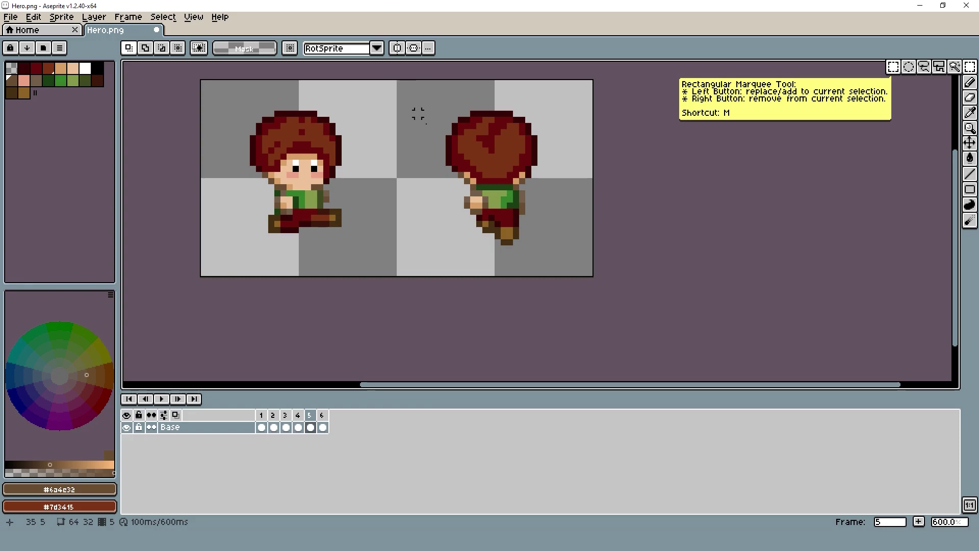
Flip the back-view hero on frame 5 horizontally.
scroll(465, 187, up, 3)
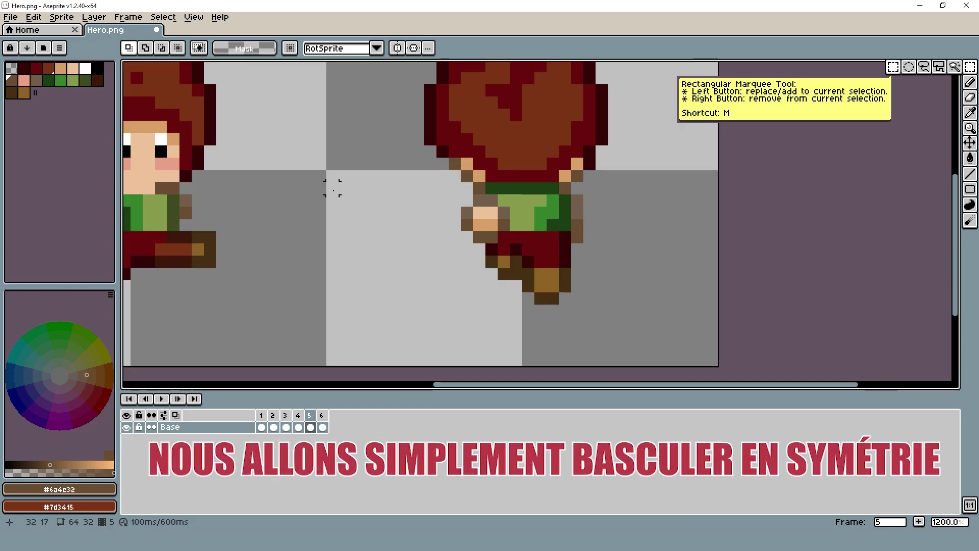
drag(334, 190, 748, 370)
key(shift+h)
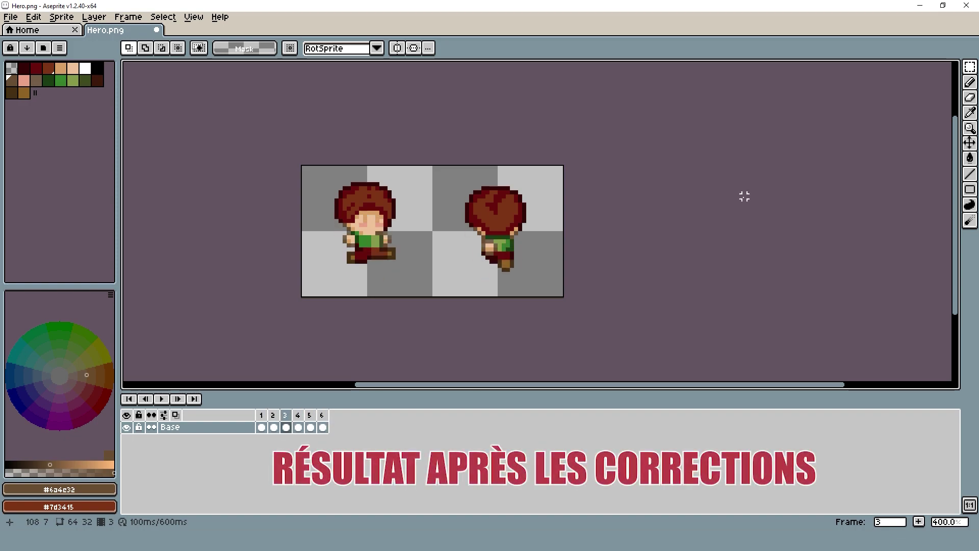
Play the six-frame animation and inspect frames 5 and 6 for pixels that need correcting.
key(Return)
key(Right)
key(Right)
key(b)
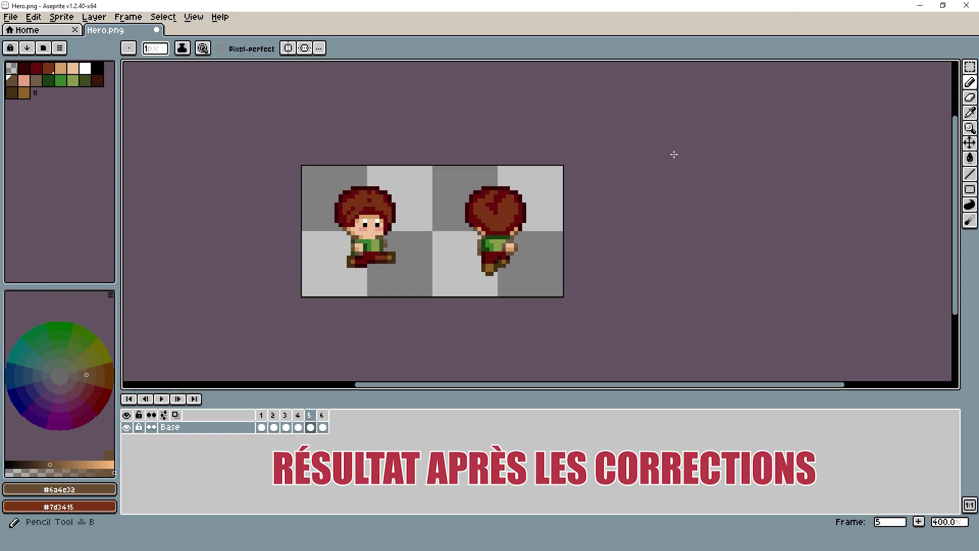
scroll(385, 250, up, 4)
key(Right)
scroll(296, 249, up, 1)
alt+click(347, 220)
key(Return)
scroll(397, 204, down, 4)
scroll(483, 194, down, 1)
drag(515, 149, 441, 198)
drag(432, 163, 498, 142)
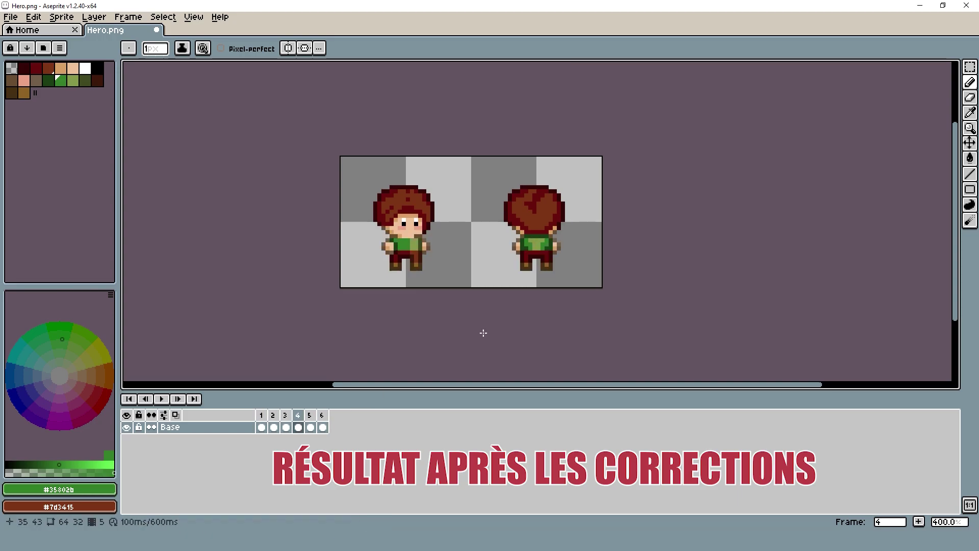
Retouch the hero's leg and foot pixels with colours sampled from the sprite, including boot brown #8f6325.
scroll(432, 232, up, 6)
key(Return)
key(w)
drag(430, 238, 456, 266)
mouse_move(440, 287)
mouse_down()
mouse_move(472, 309)
mouse_move(464, 315)
mouse_up()
key(Left)
key(ctrl+d)
key(b)
alt+click(456, 282)
click(439, 281)
key(e)
alt+click(472, 283)
key(b)
alt+click(326, 315)
click(456, 299)
Play the six-frame animation to check the corrected legs.
scroll(529, 262, down, 3)
key(Right)
key(Return)
scroll(537, 206, down, 1)
drag(537, 209, 322, 280)
scroll(343, 269, down, 1)
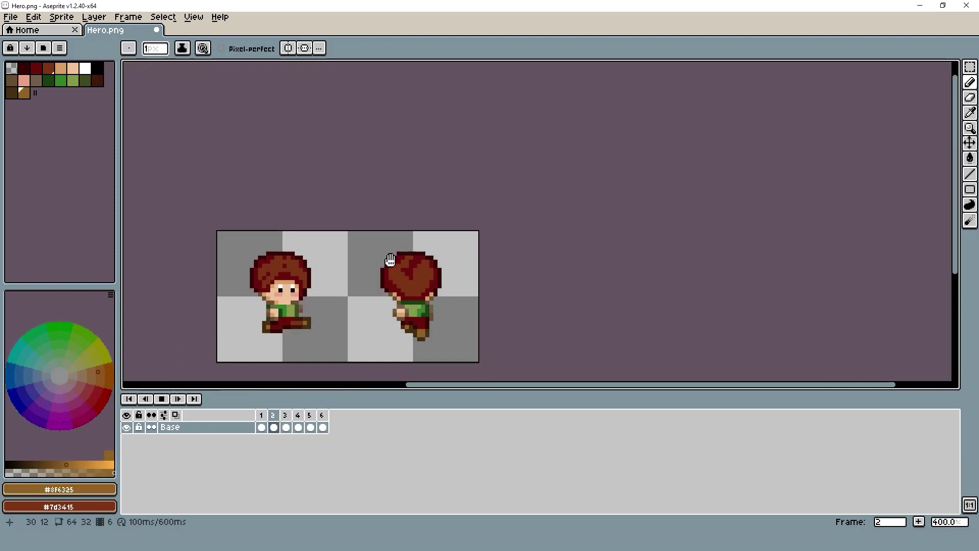
key(Return)
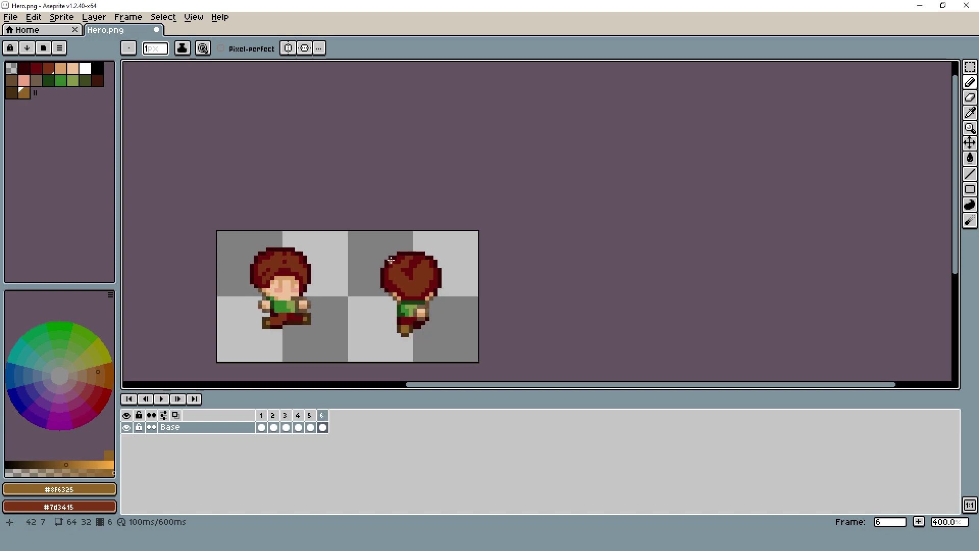
Copy the front-view hero's eyes and cheeks on frame 5 as a custom brush and stamp them onto the face on frame 6.
scroll(326, 263, up, 3)
key(Left)
scroll(204, 302, up, 3)
click(970, 68)
drag(268, 297, 397, 345)
key(ctrl+b)
click(323, 416)
click(343, 285)
key(Escape)
Play the animation to check the front-view face on every frame.
scroll(546, 199, down, 5)
key(Return)
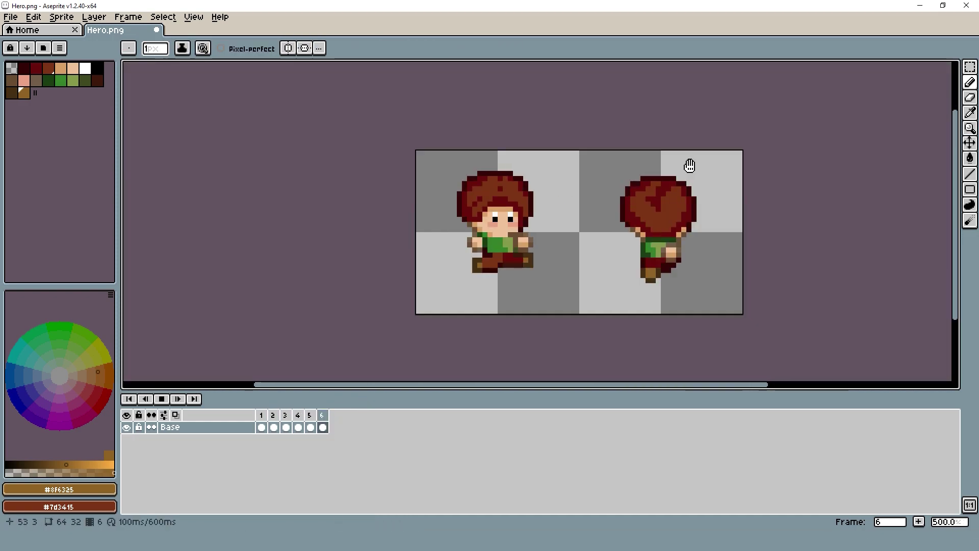
scroll(622, 166, down, 1)
drag(621, 169, 424, 221)
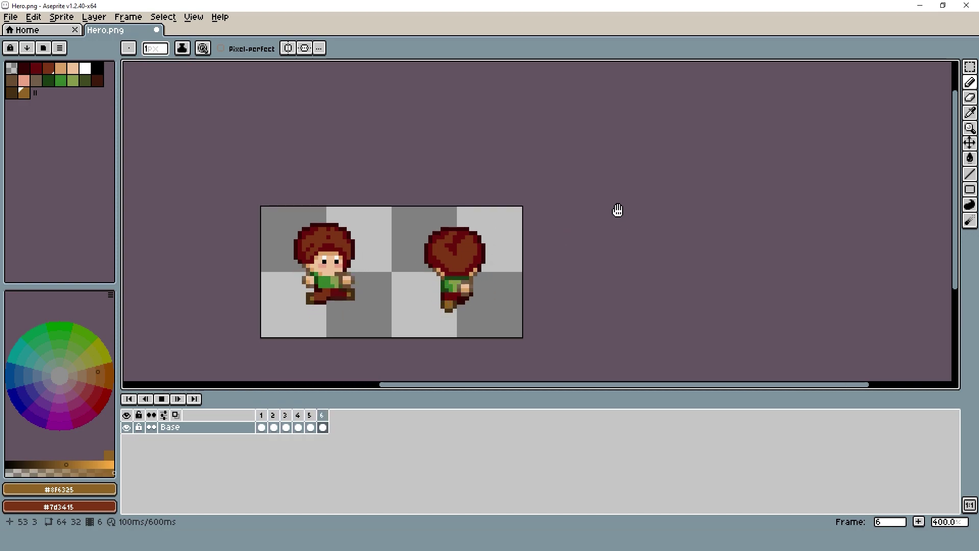
key(Return)
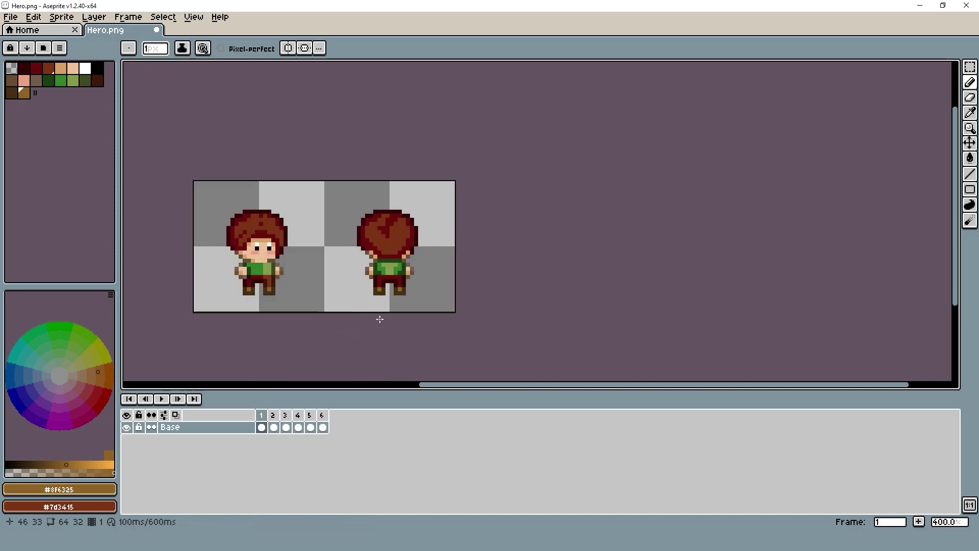
Widen the canvas to 96 px, keeping the existing sprites anchored to the left edge.
key(ctrl+alt+c)
key(BackSpace)
key(BackSpace)
text(96)
key(Tab)
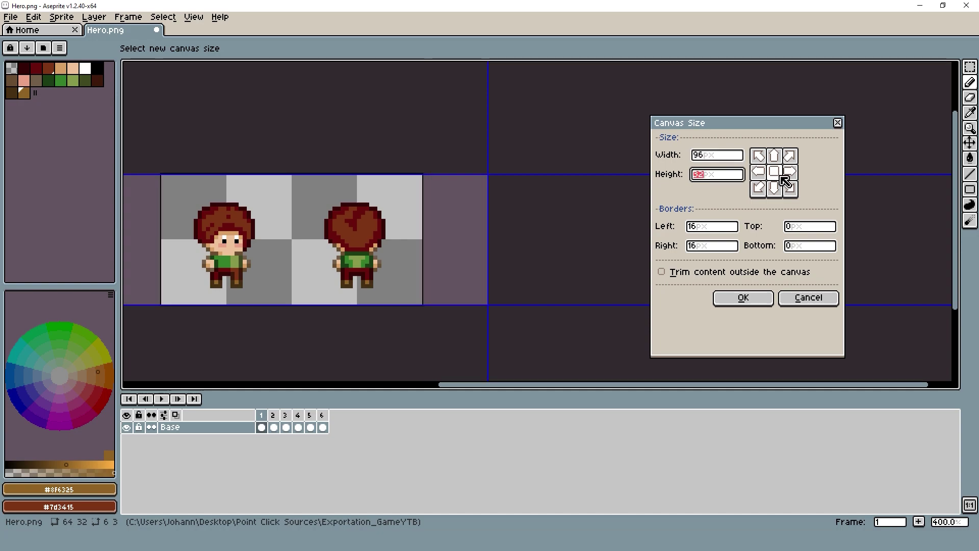
click(755, 172)
click(719, 298)
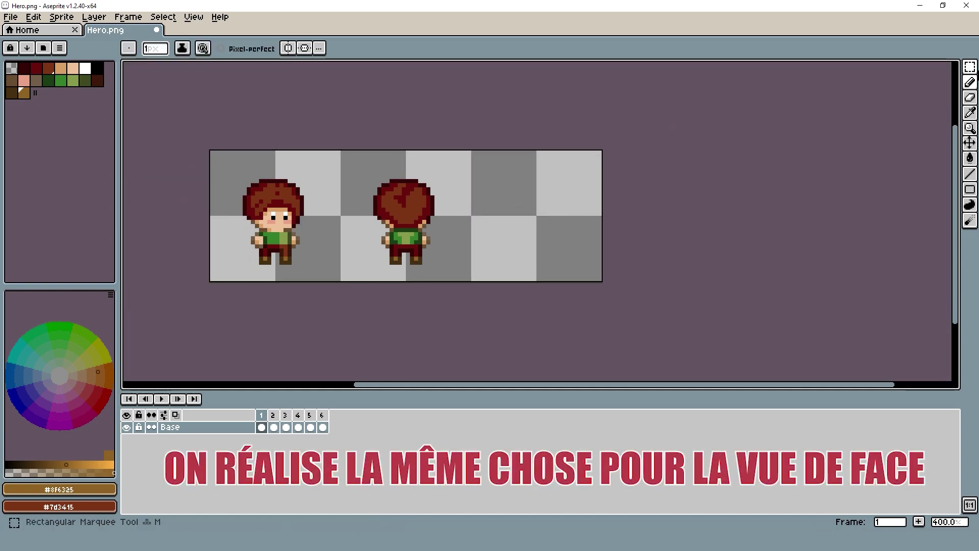
Duplicate the back-view hero on frame 1 into the new empty third cell.
key(w)
drag(343, 152, 469, 303)
key(ctrl+c)
key(ctrl+v)
key(shift+Right)
key(shift+Right)
key(ctrl+d)
Duplicate the back-view hero on frame 2 into the empty third cell.
key(Right)
key(ctrl+c)
key(ctrl+v)
key(shift+Right)
key(shift+Right)
key(ctrl+d)
Duplicate the back-view hero on frame 3 into the empty third cell.
key(Right)
key(ctrl+c)
key(ctrl+d)
key(Right)
key(ctrl+v)
key(ctrl+z)
key(Left)
key(ctrl+v)
key(shift+Right)
key(shift+Right)
key(ctrl+d)
Duplicate the back-view hero into the empty third cell on frames 4, 5 and 6.
key(Right)
drag(351, 161, 438, 291)
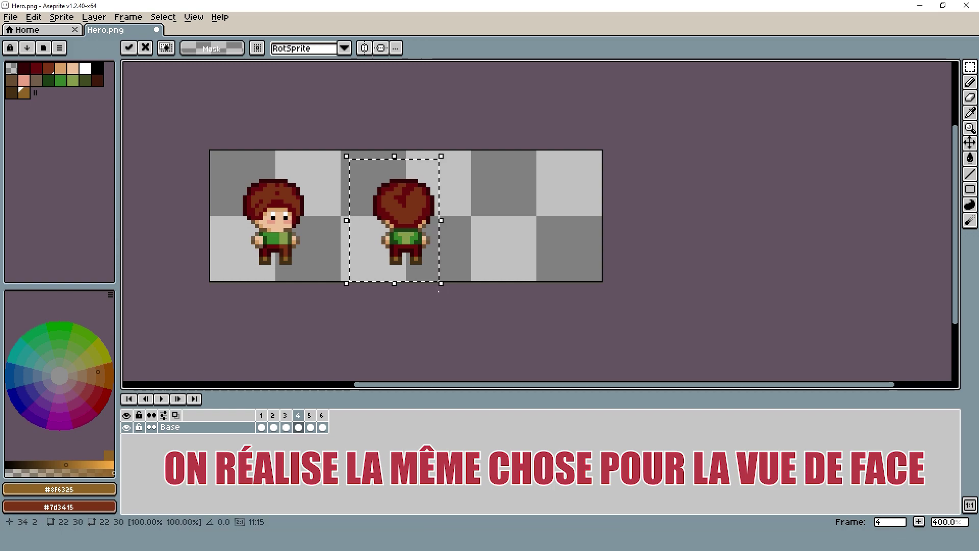
key(.)
key(ctrl+c)
key(ctrl+v)
key(shift+Right)
key(shift+Right)
key(ctrl+d)
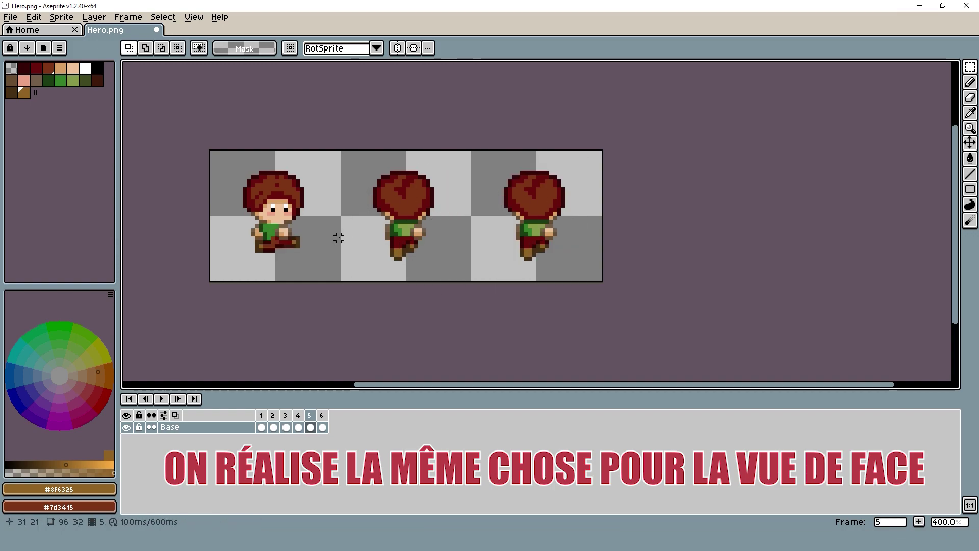
key(Right)
Copy the first-cell hero's head as a custom brush and stamp it over the third-cell figure's head on frame 2.
key(comma)
key(comma)
key(comma)
key(comma)
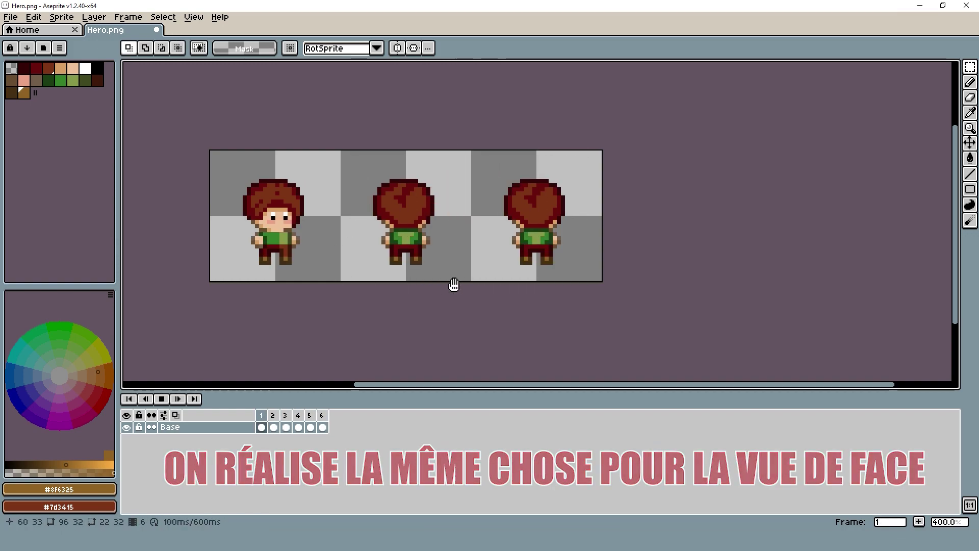
scroll(289, 216, up, 2)
drag(209, 126, 302, 225)
key(ctrl+b)
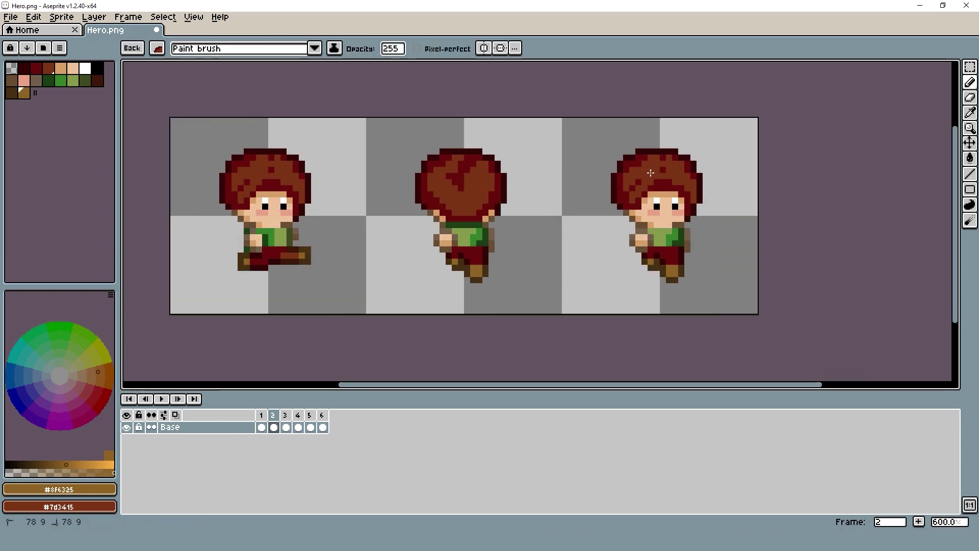
click(651, 173)
key(Escape)
Shift both eyes of the third-cell hero on frame 2 down 1 px using black, white #ffffff and skin #eec39a.
scroll(701, 210, up, 4)
scroll(530, 208, down, 2)
scroll(536, 212, up, 2)
key(alt)
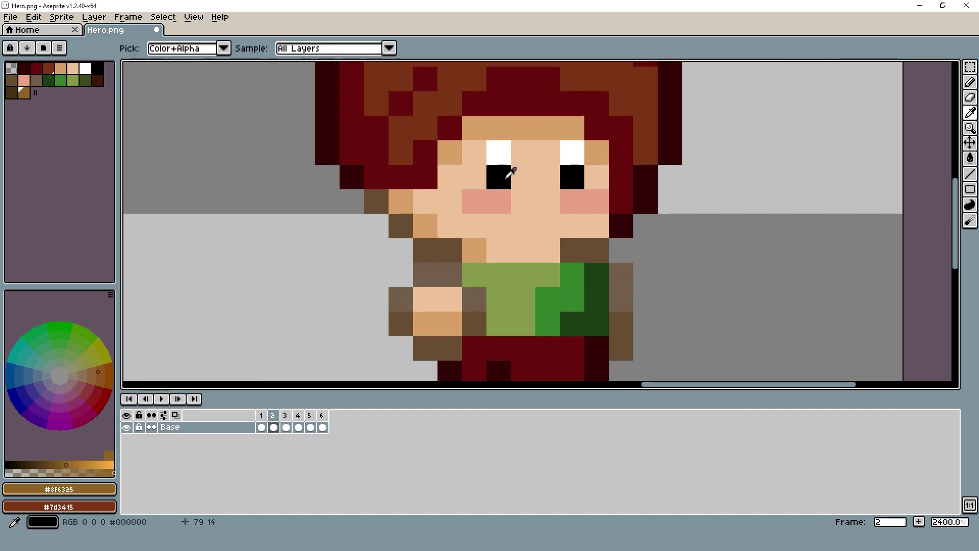
alt+click(500, 172)
click(500, 200)
alt+click(499, 156)
click(500, 178)
alt+click(568, 176)
click(569, 200)
alt+click(569, 155)
click(569, 179)
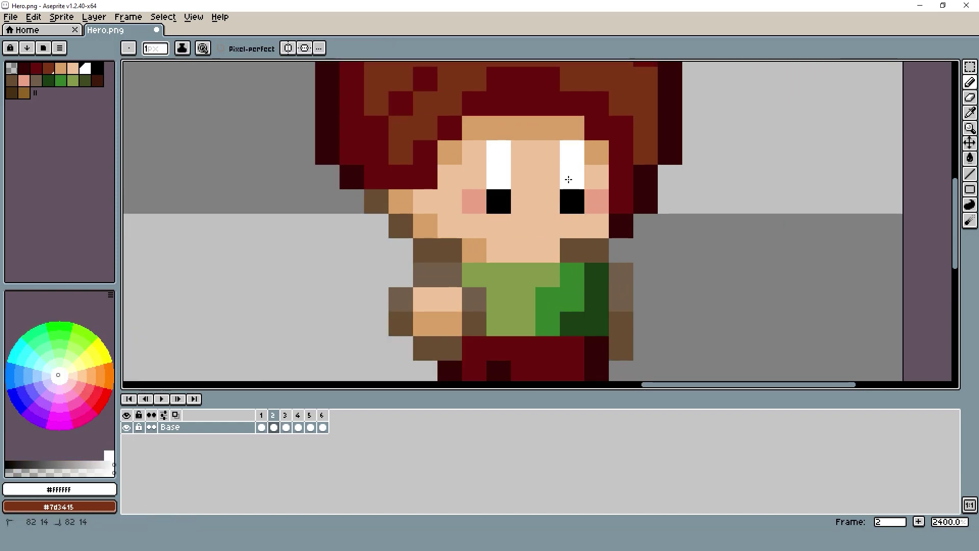
alt+click(548, 166)
click(571, 154)
click(501, 151)
Shift both eyes of the third-cell hero on frame 2 left 1 px, covering the old pixels with skin #eec39a.
scroll(500, 152, down, 3)
scroll(497, 160, up, 3)
alt+click(507, 182)
click(482, 183)
alt+click(506, 159)
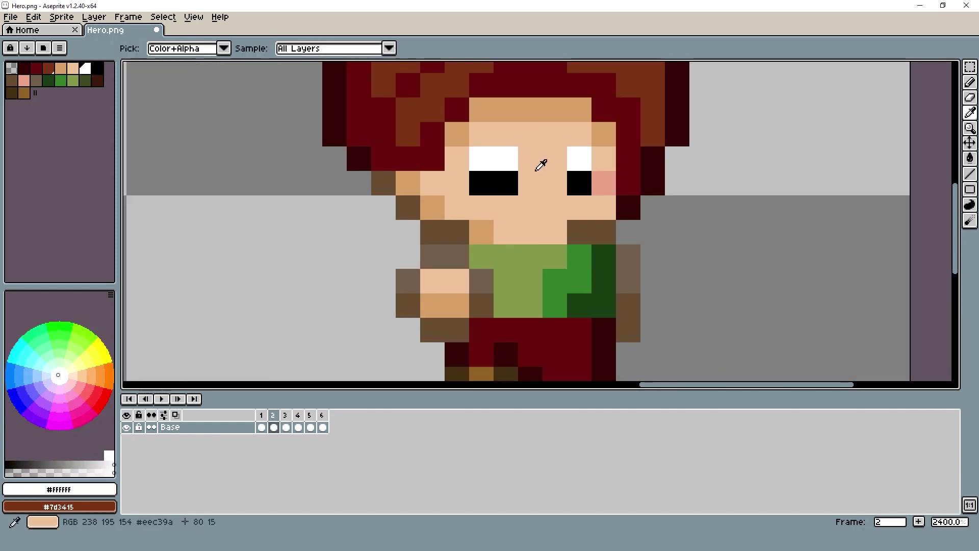
alt+click(531, 166)
drag(506, 160, 506, 182)
scroll(571, 185, down, 4)
scroll(574, 181, up, 3)
alt+click(572, 176)
click(558, 176)
alt+click(572, 191)
click(561, 192)
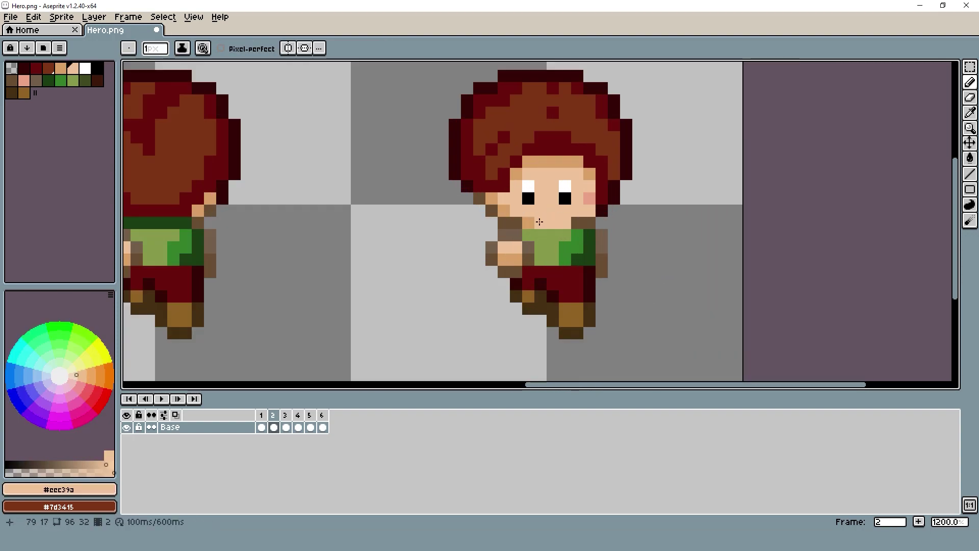
Paint over the remaining cheek blush and fill the left hairline of the third-cell face with skin tones including #d9a066.
alt+click(518, 221)
alt+click(579, 208)
click(589, 198)
click(516, 174)
scroll(571, 212, down, 2)
scroll(572, 218, up, 1)
scroll(571, 218, up, 1)
alt+click(534, 181)
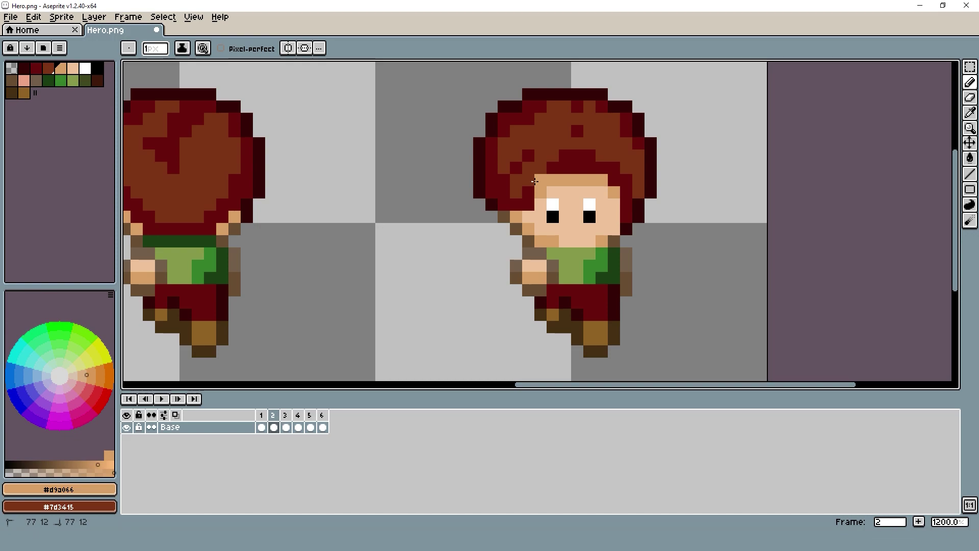
click(529, 193)
alt+click(545, 191)
Clean up the fringe and top hair of the third-cell hero on frame 2 with brown and dark red #690d0c.
alt+click(517, 169)
mouse_move(529, 180)
mouse_down()
mouse_move(534, 160)
mouse_move(507, 178)
mouse_move(553, 156)
mouse_up()
alt+click(540, 157)
click(533, 160)
alt+click(575, 158)
click(577, 129)
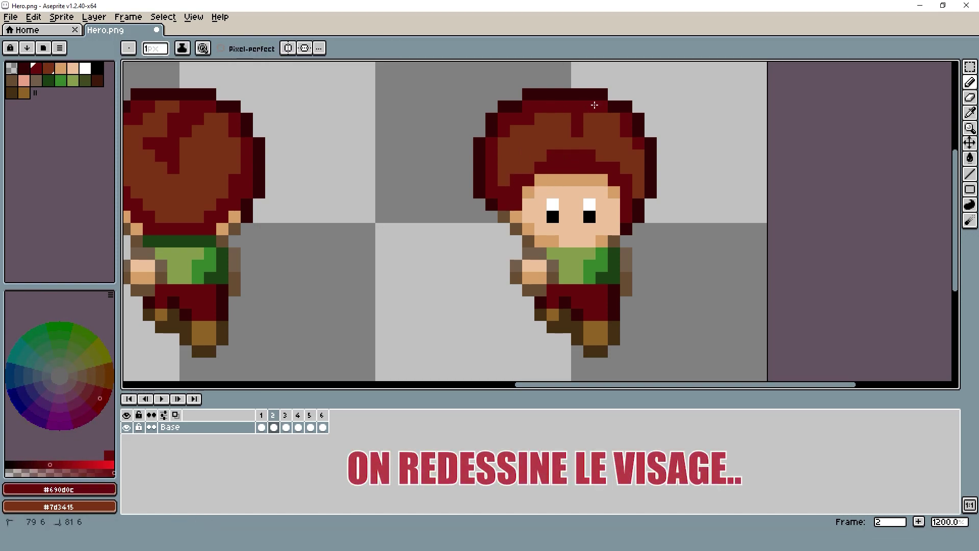
click(565, 119)
Paint pink blush below both eyes of the third-cell hero on frame 2, sampling the colour from the first-cell hero.
scroll(625, 136, down, 5)
scroll(628, 141, up, 4)
scroll(625, 147, down, 4)
drag(626, 162, 501, 221)
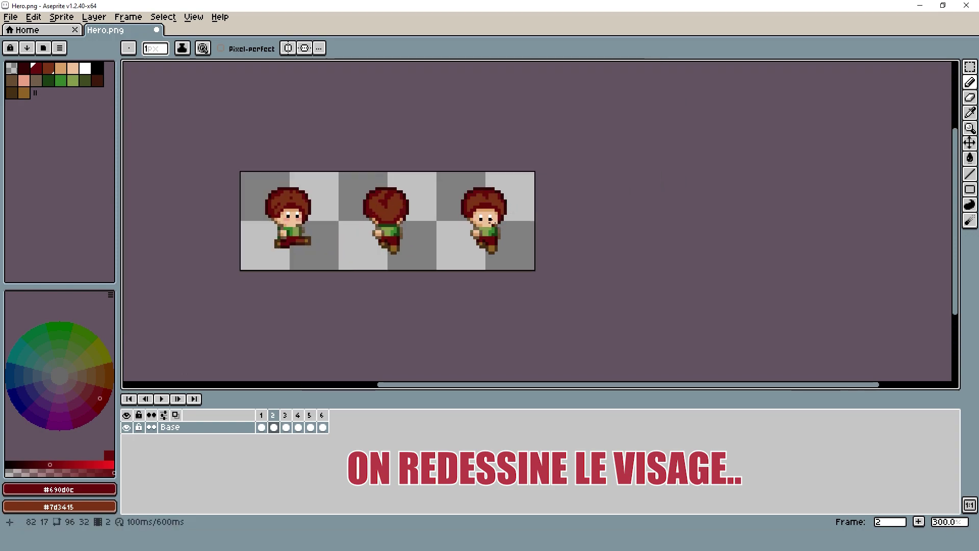
scroll(490, 222, up, 4)
alt+click(491, 232)
click(500, 232)
scroll(504, 220, up, 2)
scroll(498, 220, down, 6)
scroll(352, 232, up, 3)
alt+click(260, 202)
scroll(681, 185, up, 3)
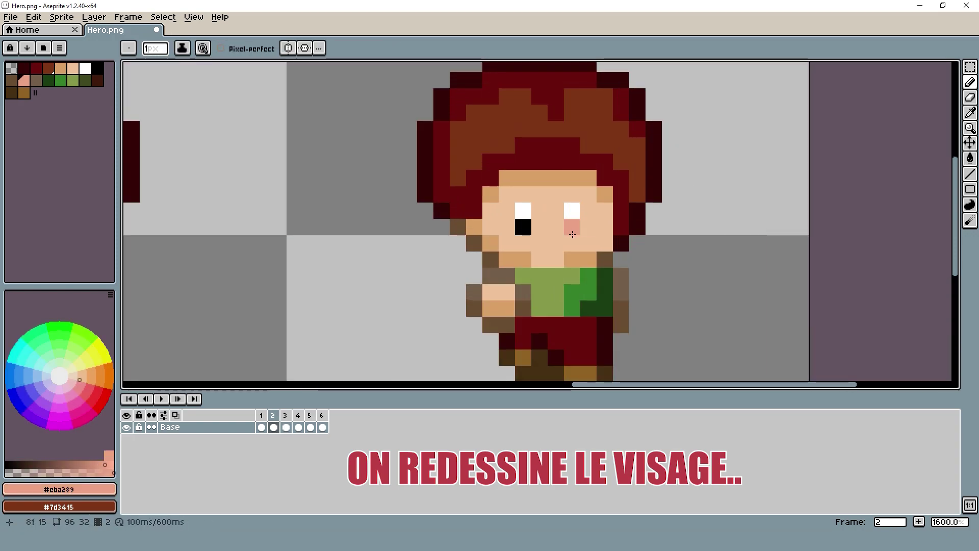
scroll(513, 241, down, 3)
scroll(504, 259, up, 2)
Shade the middle of the chin of the third-cell hero on frame 2 with skin tone #d9a066.
alt+click(504, 259)
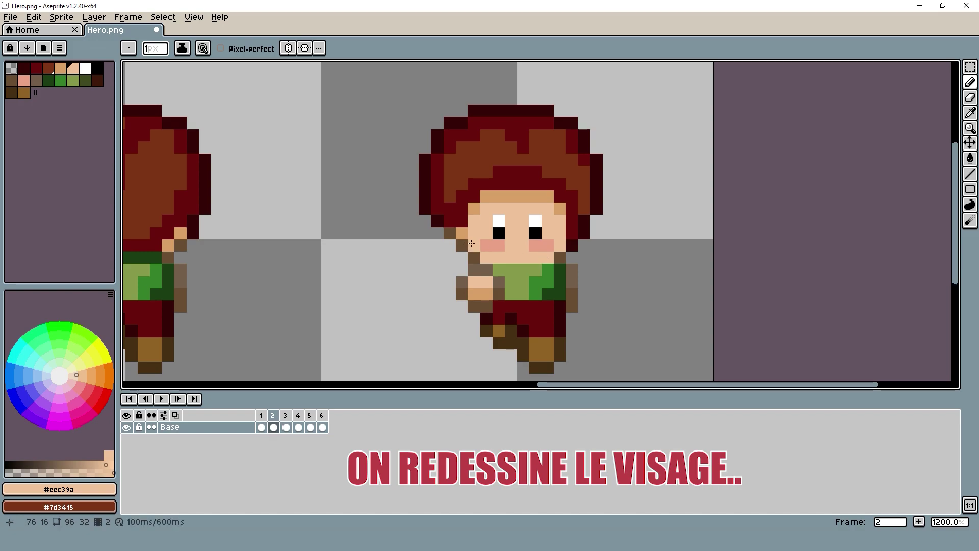
alt+click(466, 234)
key(ctrl+s)
scroll(571, 225, down, 2)
scroll(534, 229, up, 1)
click(545, 226)
scroll(606, 252, down, 3)
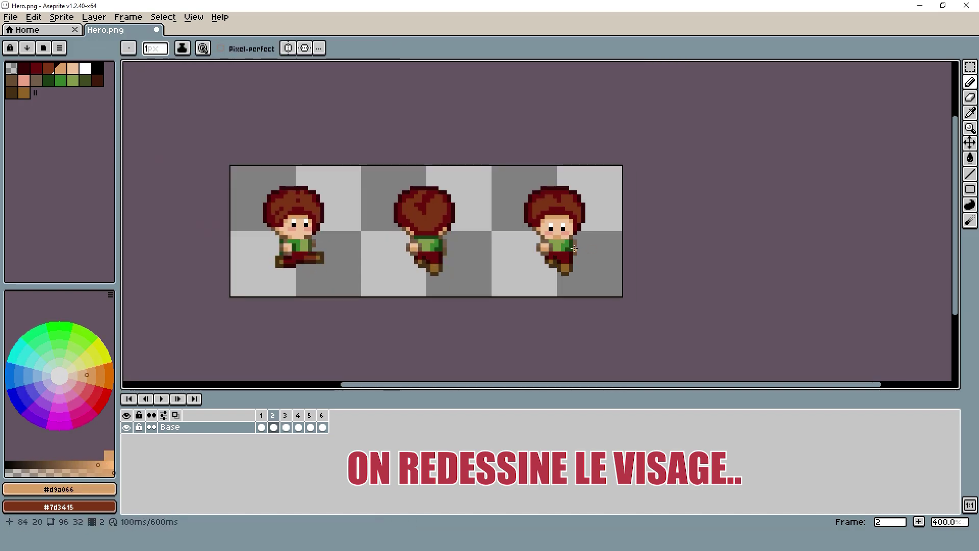
Copy the third-cell hero's head on frame 2 as a custom brush and stamp it over the third-cell heads on frames 3 to 6.
scroll(583, 248, up, 1)
key(m)
drag(495, 143, 587, 229)
key(ctrl+b)
key(Right)
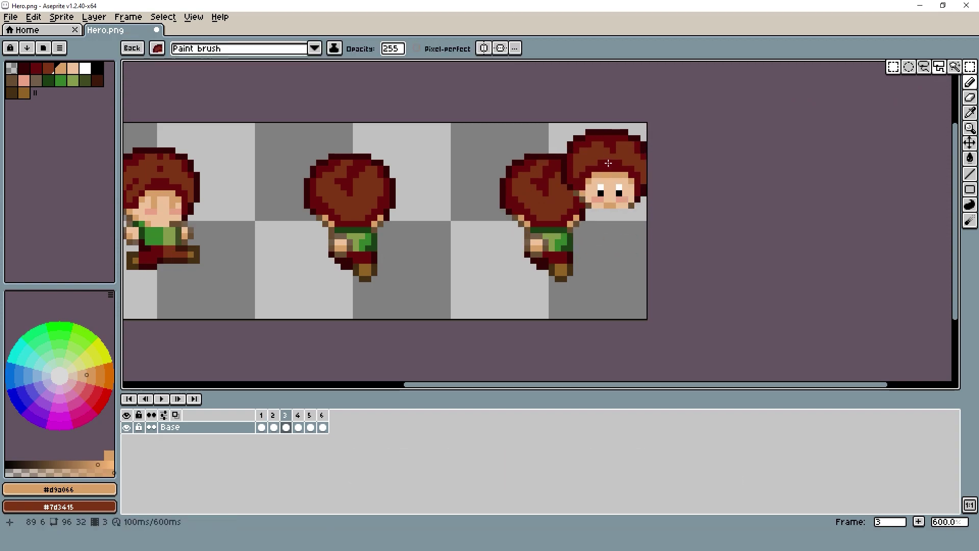
key(period)
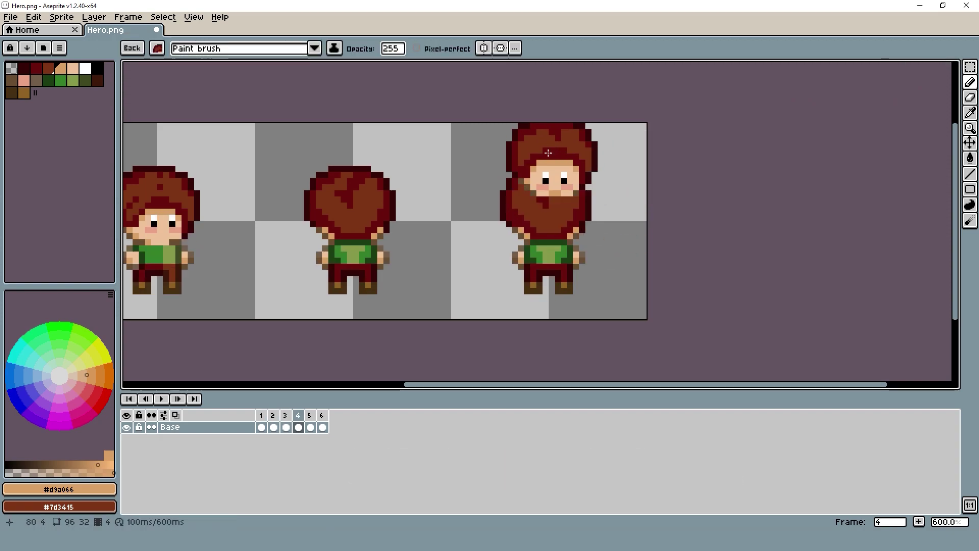
key(period)
key(period)
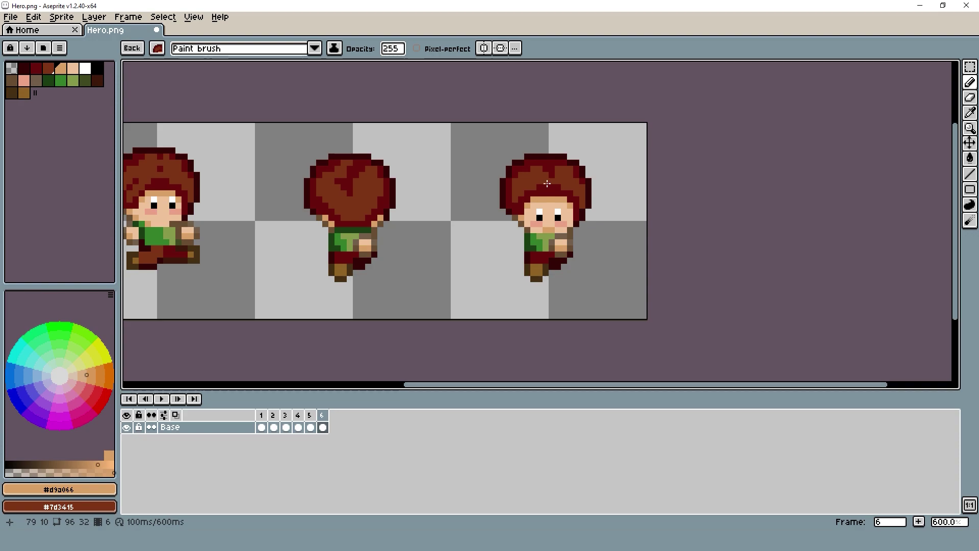
Play the animation to check the stamped heads across all six frames.
key(period)
key(Return)
scroll(618, 161, down, 3)
scroll(658, 185, up, 2)
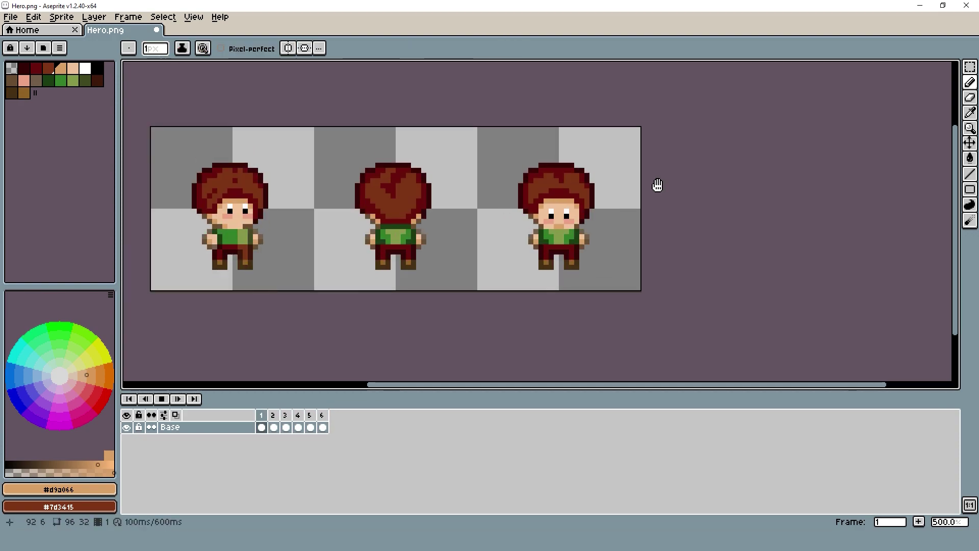
Paint over both eyes of the third-cell hero on frame 3 with #d9a066 to close them, and replay the animation.
scroll(545, 232, up, 5)
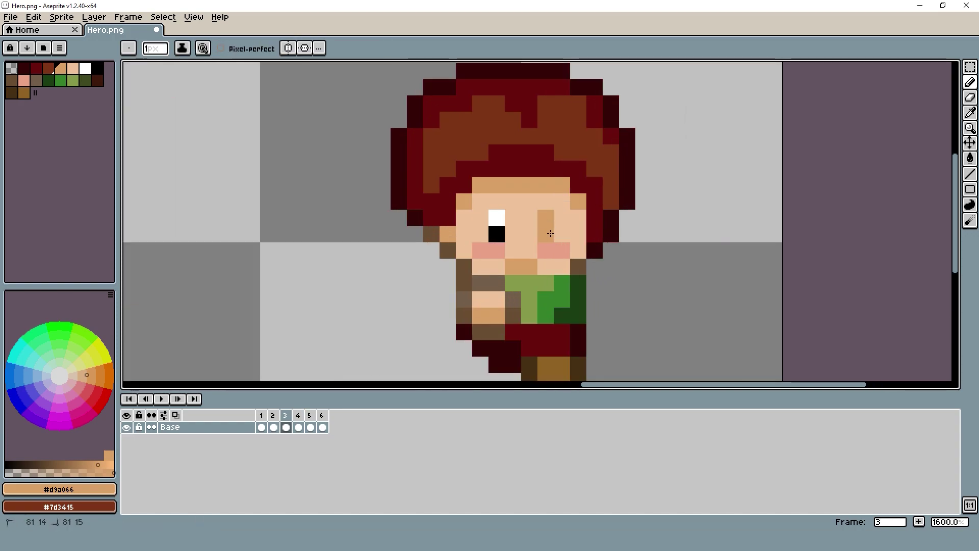
scroll(743, 176, down, 6)
scroll(743, 177, down, 1)
key(Return)
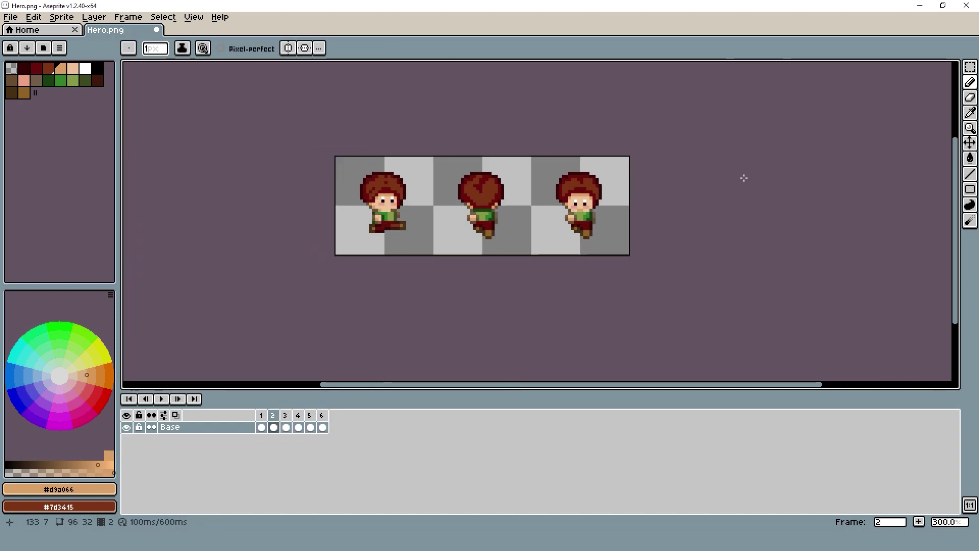
Step through the frames and play the animation to examine the third-cell hero's blink and leg movement.
scroll(595, 218, up, 6)
alt+click(488, 260)
scroll(574, 273, down, 2)
scroll(580, 271, down, 1)
key(Right)
scroll(561, 275, up, 1)
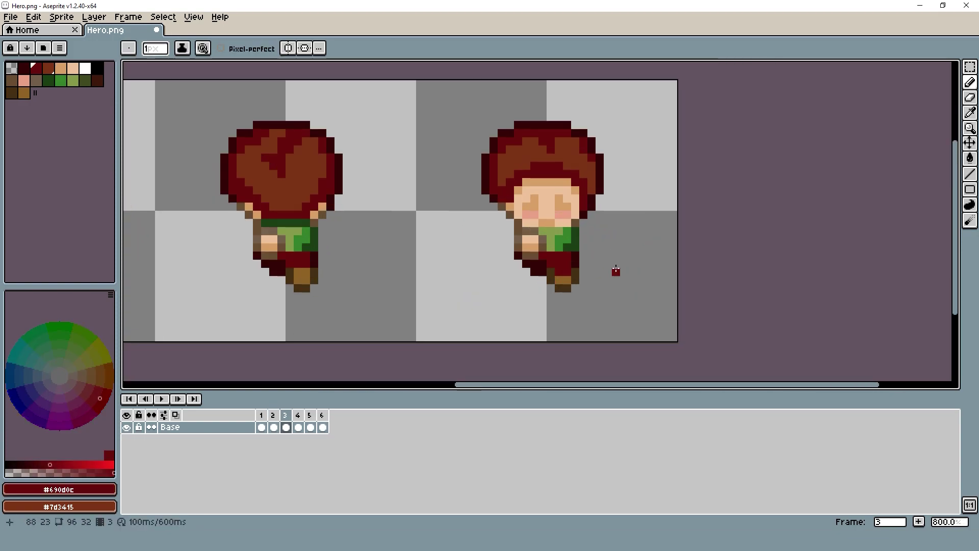
scroll(628, 266, down, 3)
key(Right)
key(Right)
scroll(594, 278, up, 2)
key(Return)
scroll(699, 225, down, 2)
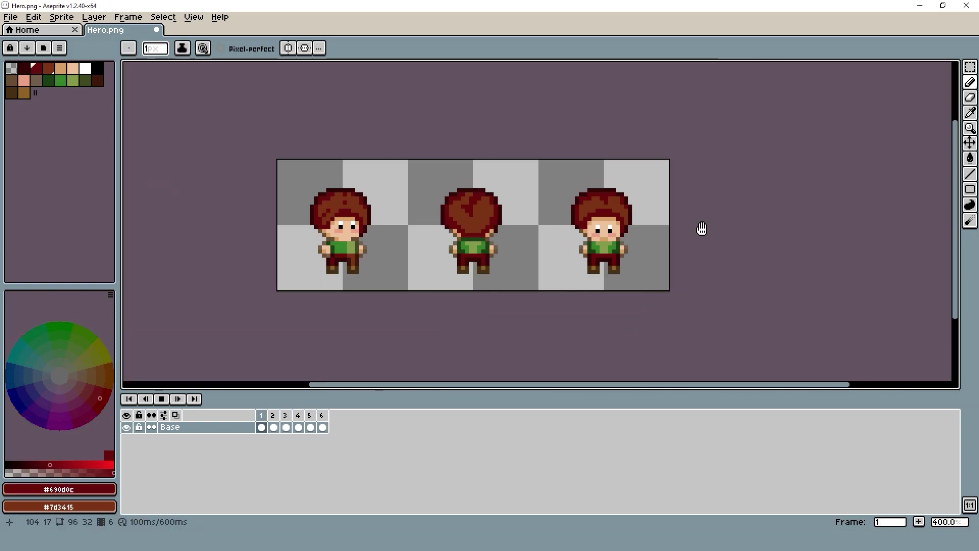
Export the animation as a sprite sheet to the output file Sprite_SheetHero.png, overwriting the existing file.
click(10, 17)
click(61, 141)
click(535, 217)
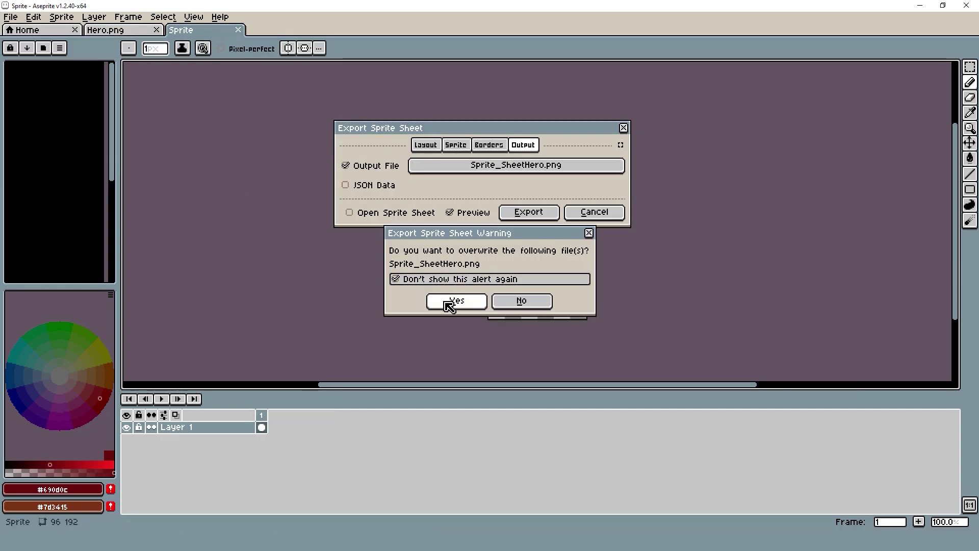